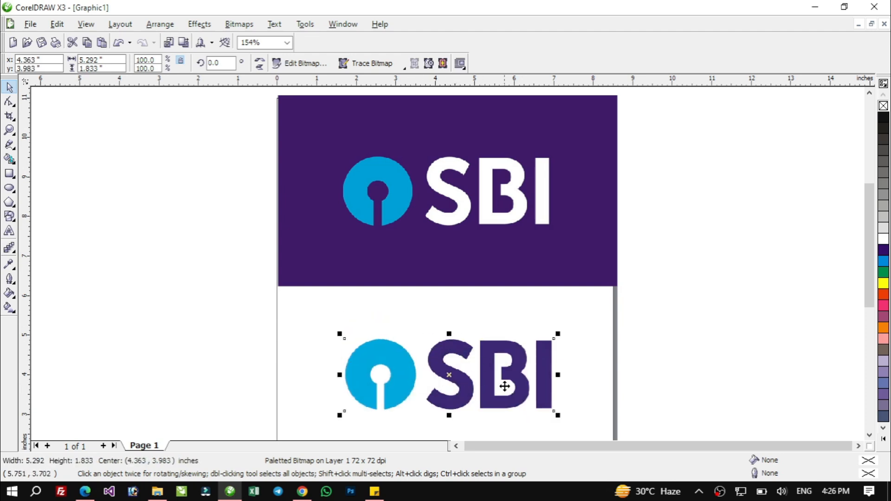
# Step: Move the purple-background SBI logo slightly down and the white-background SBI logo slightly up so they sit closer together
pyautogui.moveTo(513, 200); pyautogui.dragTo(514, 217)
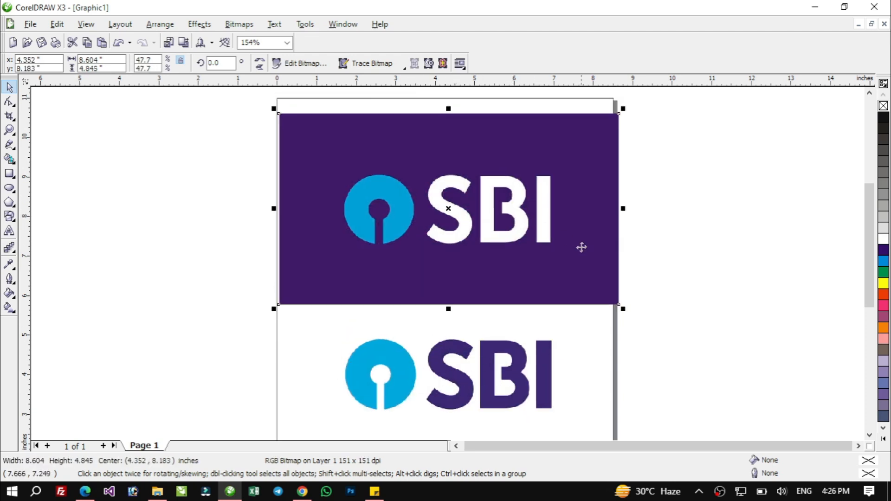
pyautogui.click(672, 304)
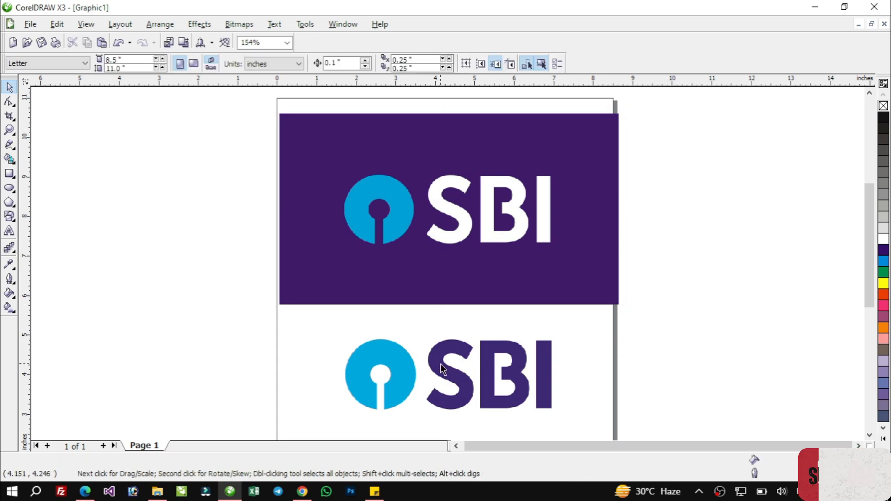
pyautogui.moveTo(442, 369); pyautogui.dragTo(438, 351)
pyautogui.click(682, 265)
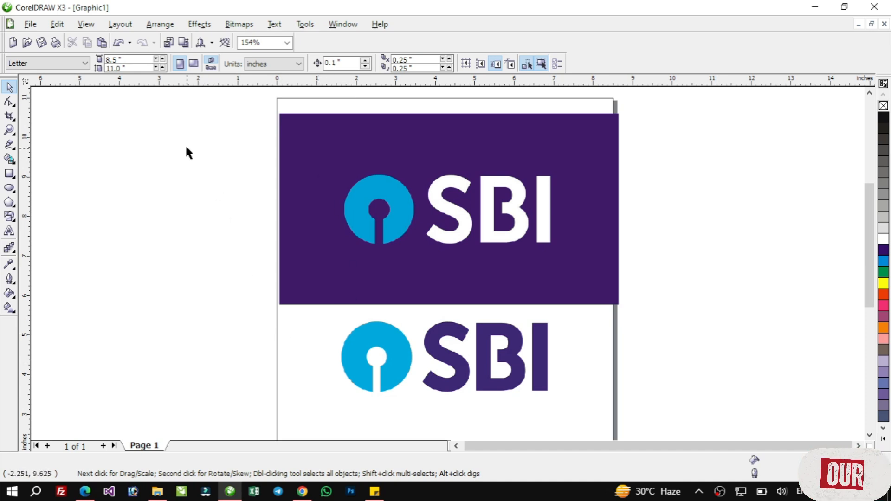
# Step: Set the page width to 16 inches
pyautogui.moveTo(107, 59); pyautogui.dragTo(136, 60)
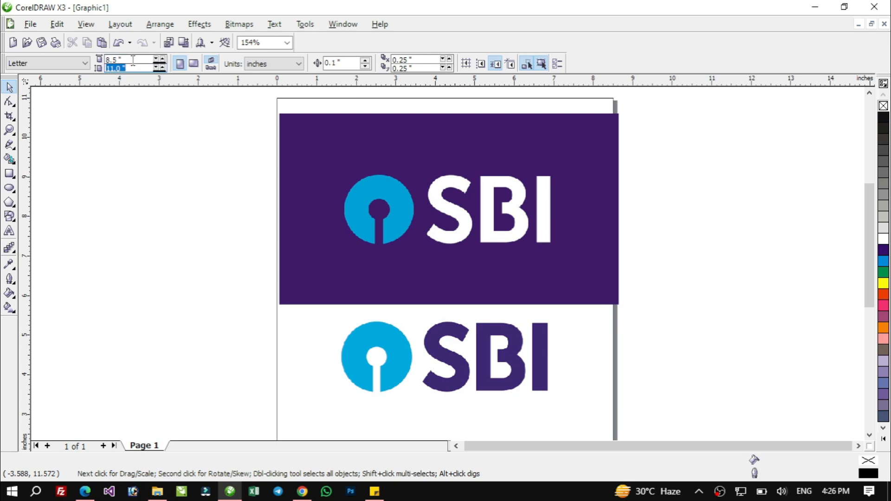
pyautogui.write('1')
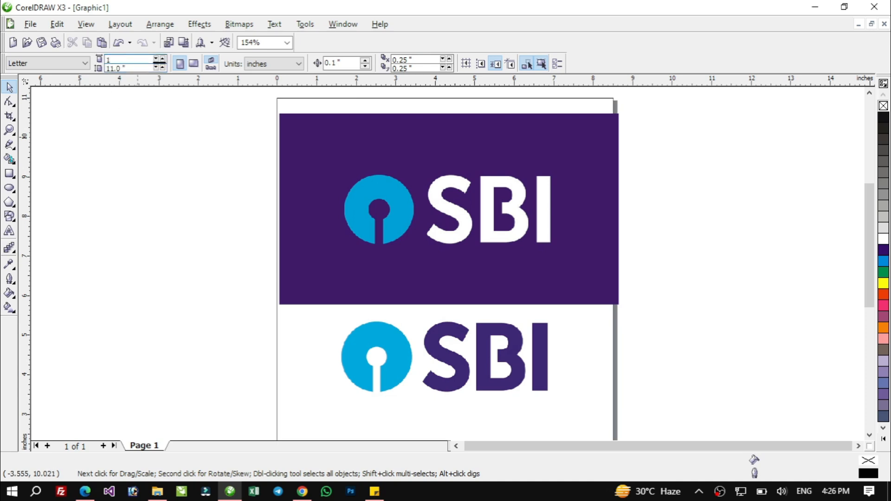
pyautogui.write('6')
pyautogui.press('Return')
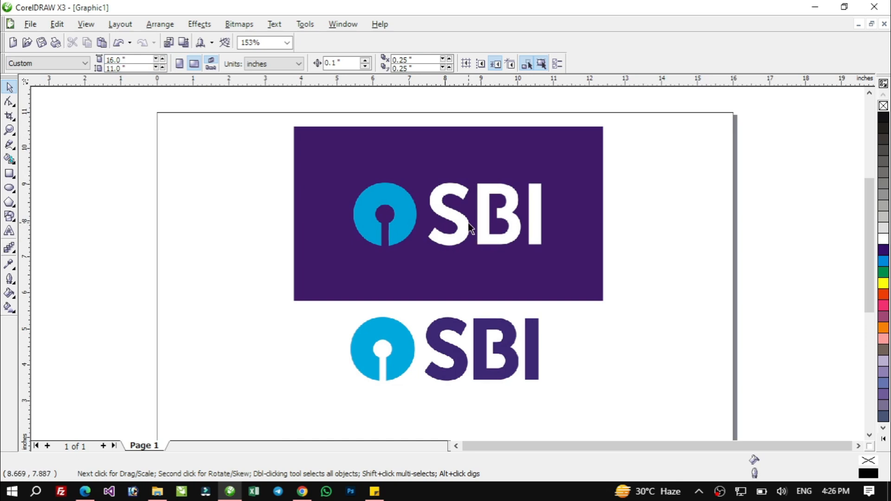
# Step: Move both SBI reference logos to the left side of the widened page, one above the other
pyautogui.moveTo(463, 217); pyautogui.dragTo(334, 210)
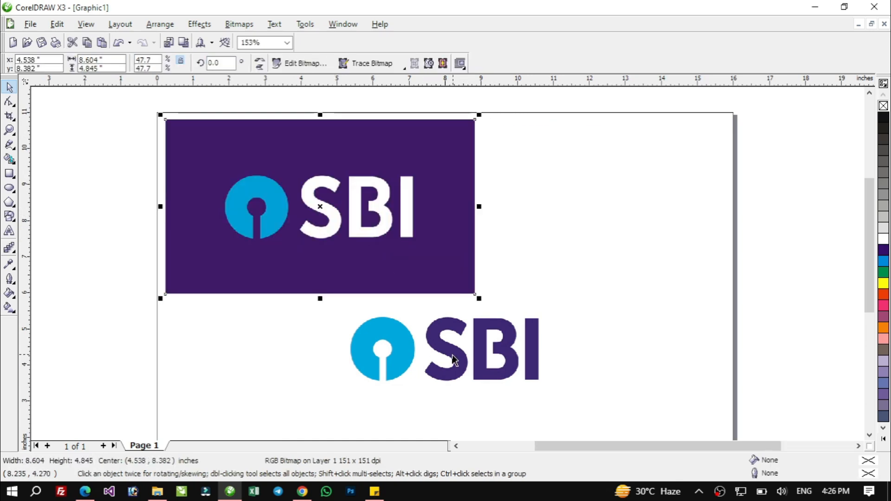
pyautogui.moveTo(484, 357); pyautogui.dragTo(339, 357)
pyautogui.press('Escape')
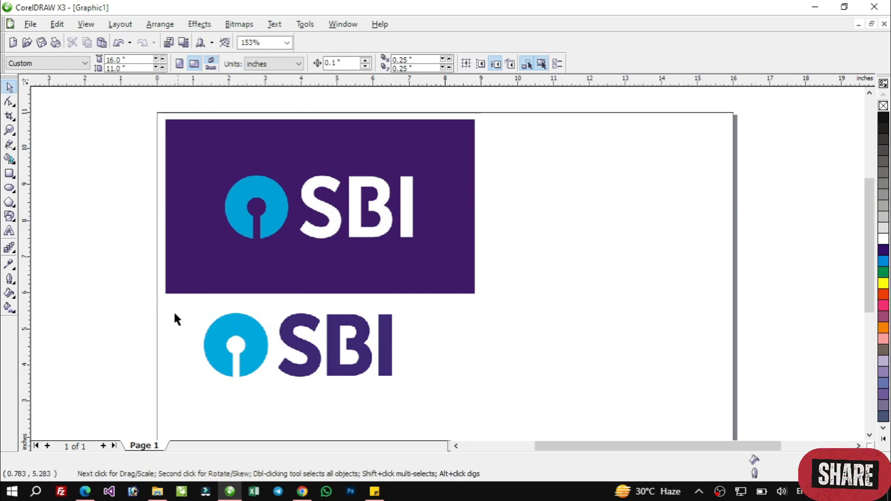
# Step: Draw a circle about 3.89 inches wide on the page's empty right half and add a concentric copy scaled to about 1.12 inches
pyautogui.click(10, 189)
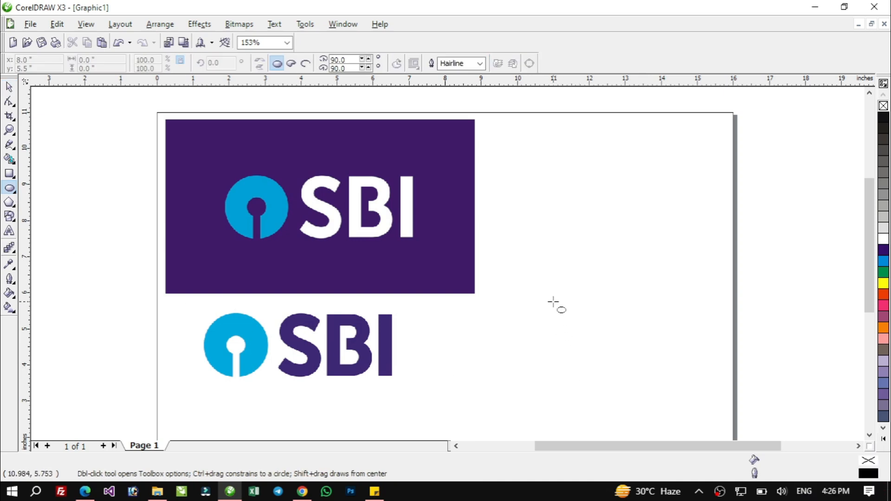
pyautogui.moveTo(548, 291)
pyautogui.mouseDown()
pyautogui.moveTo(589, 338)
pyautogui.moveTo(687, 407)
pyautogui.mouseUp()
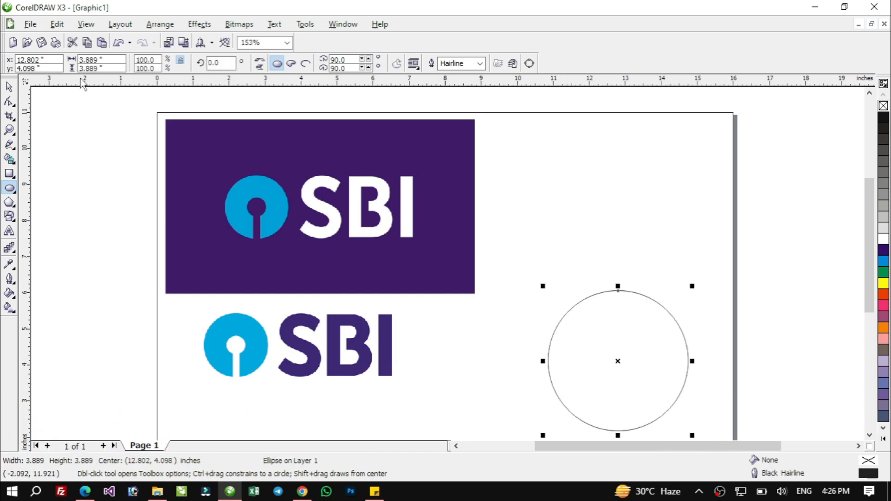
pyautogui.click(9, 89)
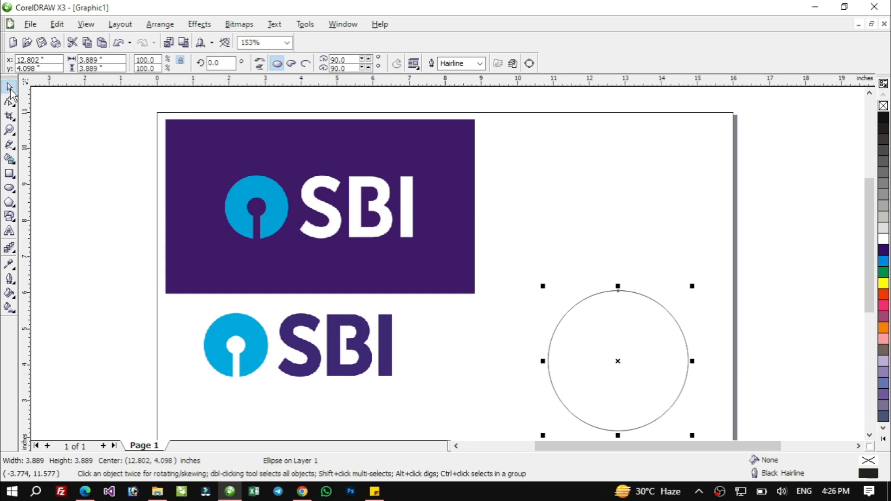
pyautogui.moveTo(613, 336); pyautogui.dragTo(617, 314)
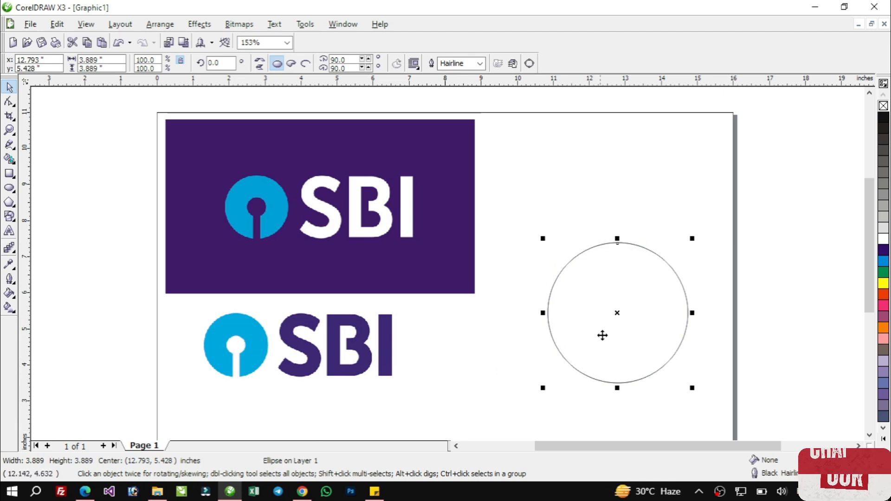
pyautogui.moveTo(691, 238); pyautogui.dragTo(665, 288)
pyautogui.rightClick(665, 289)
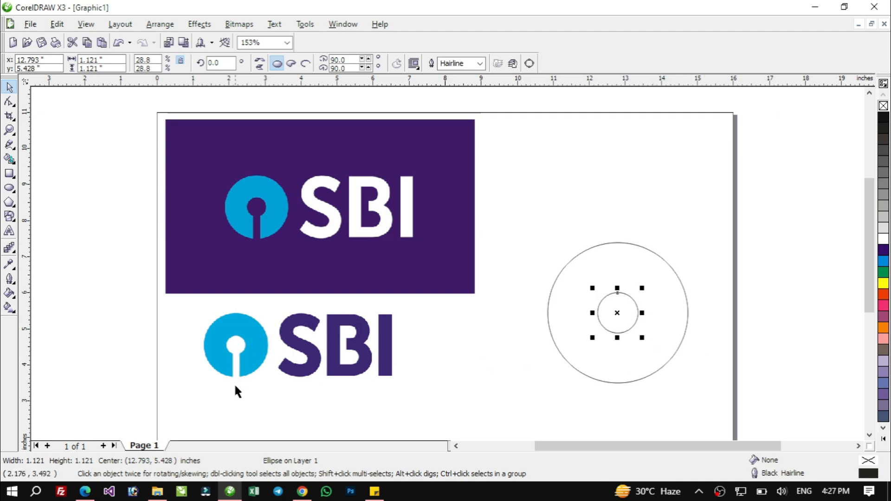
# Step: Draw a narrow rectangle about 0.47 by 1.88 inches down from the small circle past the large one, and center it horizontally on the small circle
pyautogui.click(10, 174)
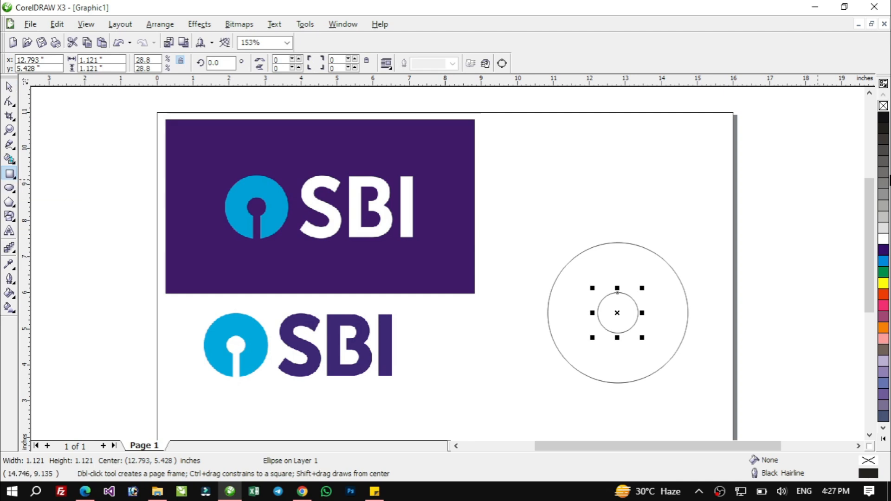
pyautogui.moveTo(609, 330); pyautogui.dragTo(627, 395)
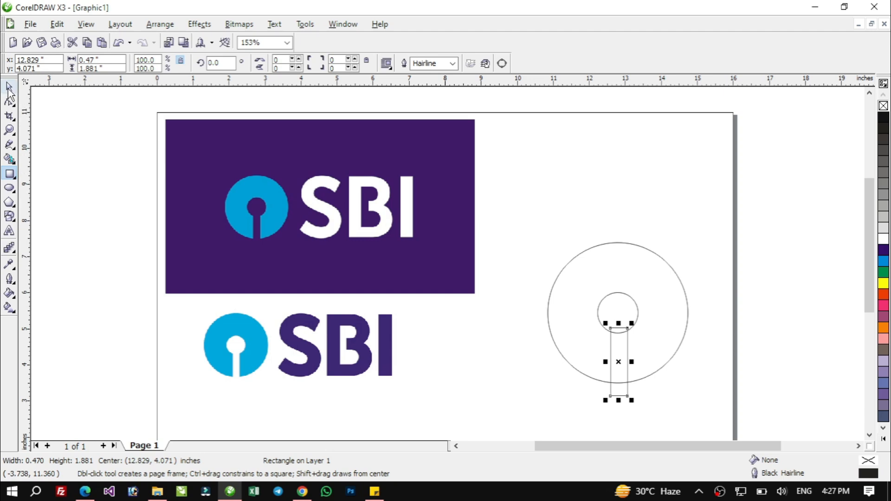
pyautogui.click(9, 88)
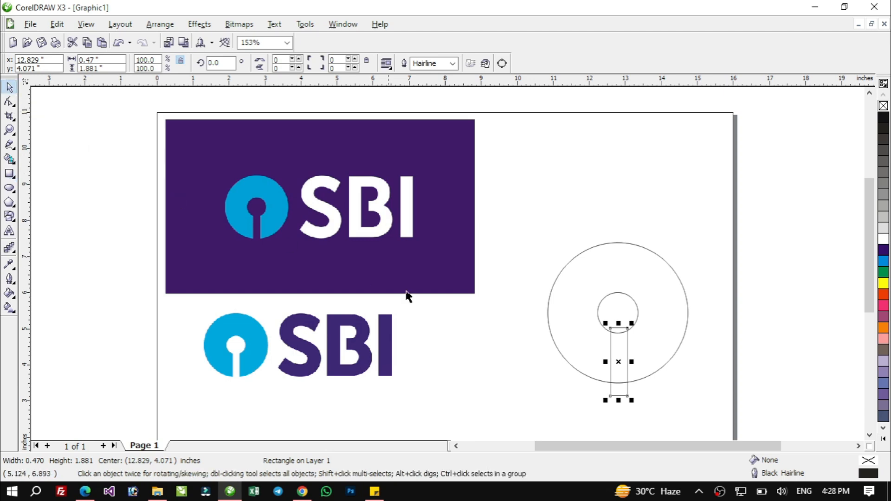
pyautogui.hotkey('shift', 'c')
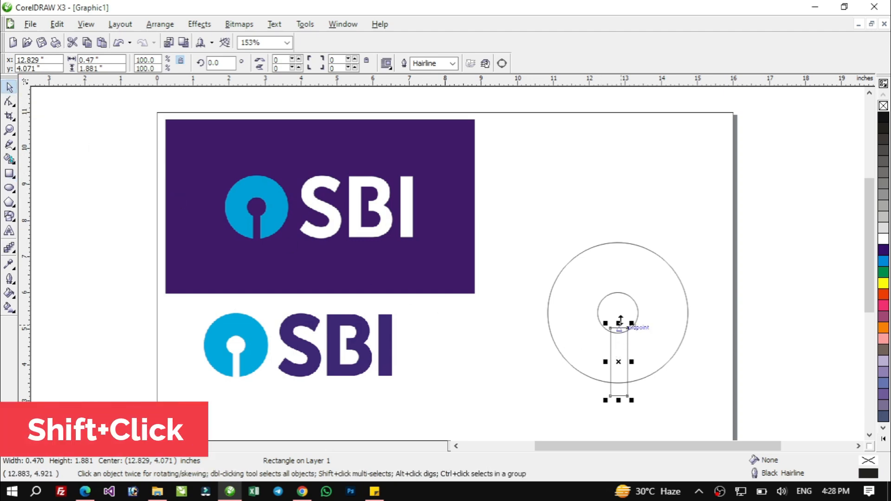
pyautogui.keyDown('shift'); pyautogui.click(618, 302); pyautogui.keyUp('shift')
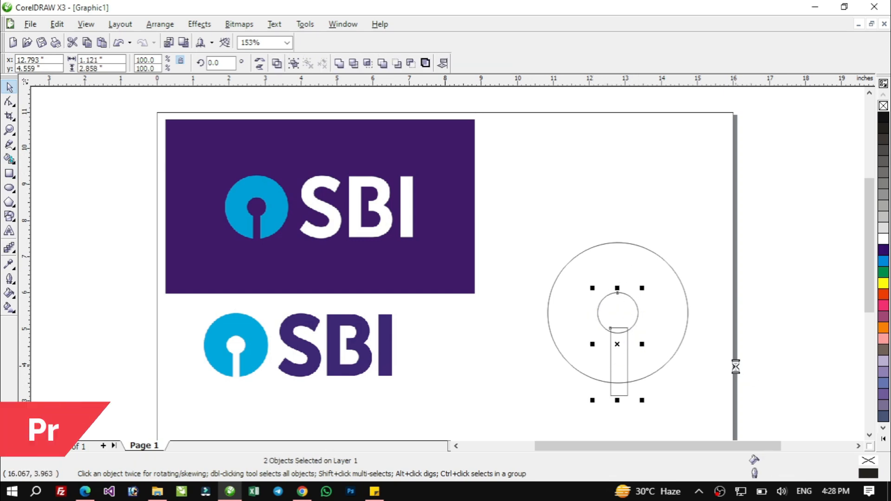
pyautogui.press('c')
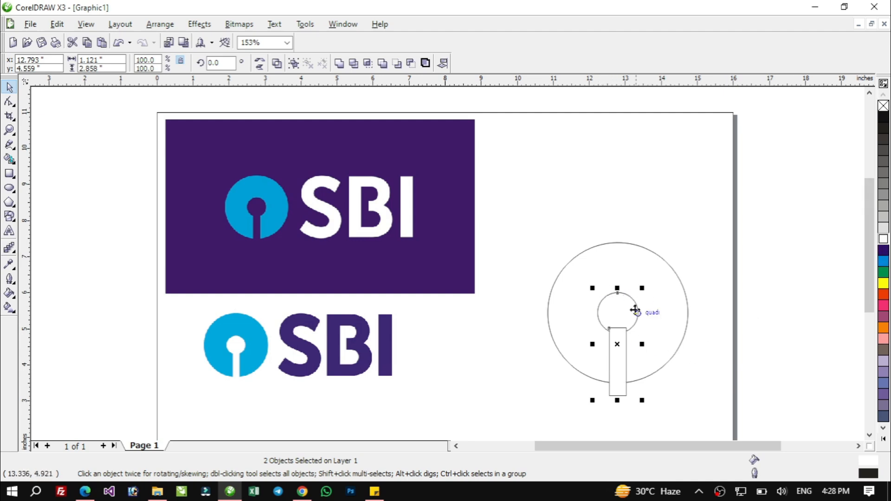
# Step: Give the small circle and rectangle a white fill and outline, and fill the large circle with Cyan
pyautogui.rightClick(882, 241)
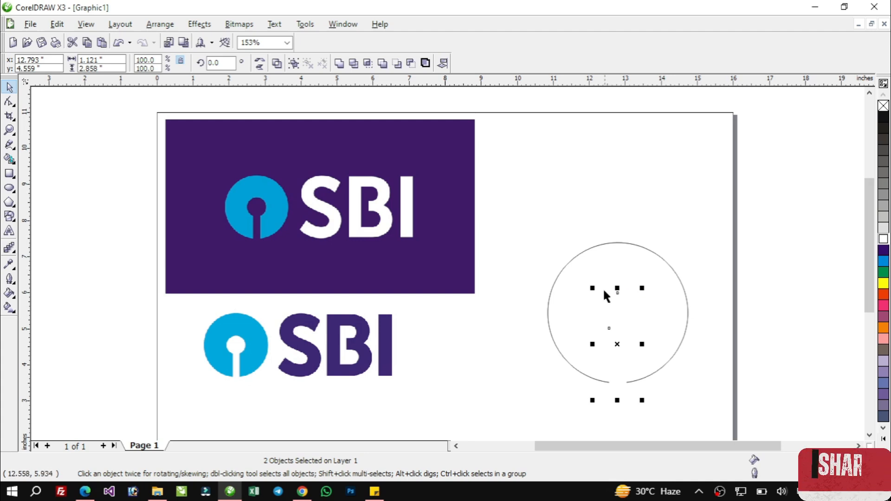
pyautogui.click(711, 364)
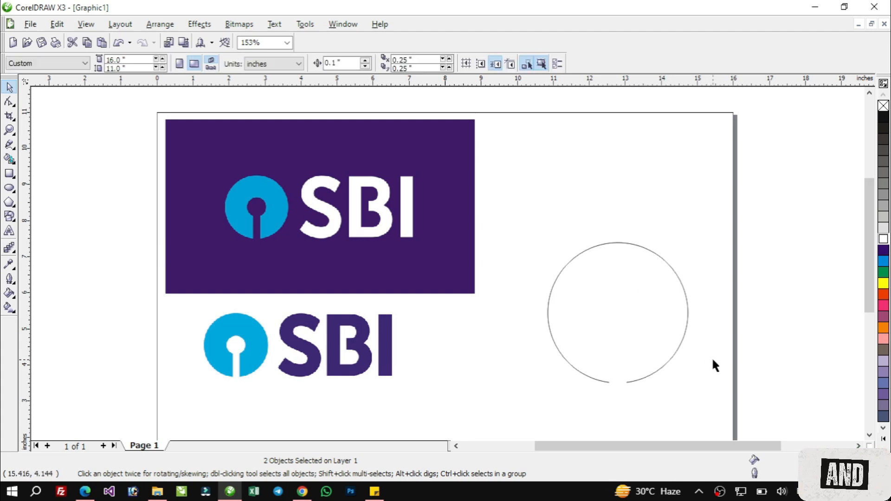
pyautogui.click(671, 278)
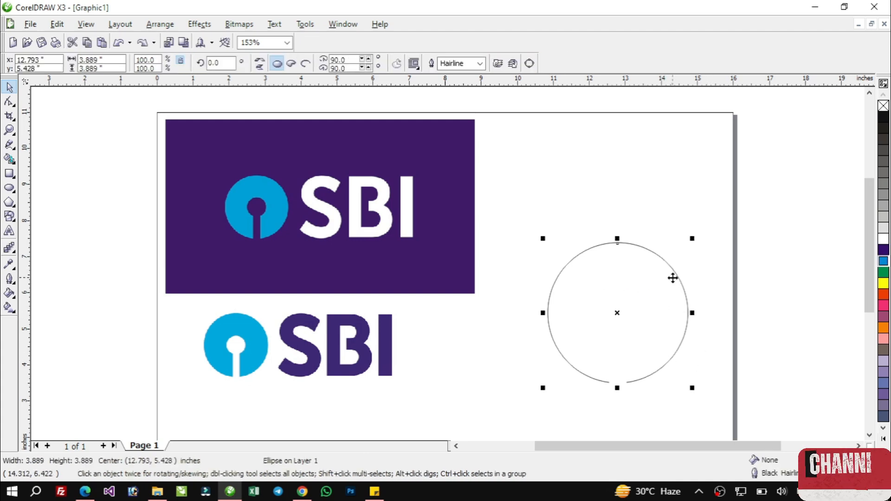
pyautogui.click(883, 262)
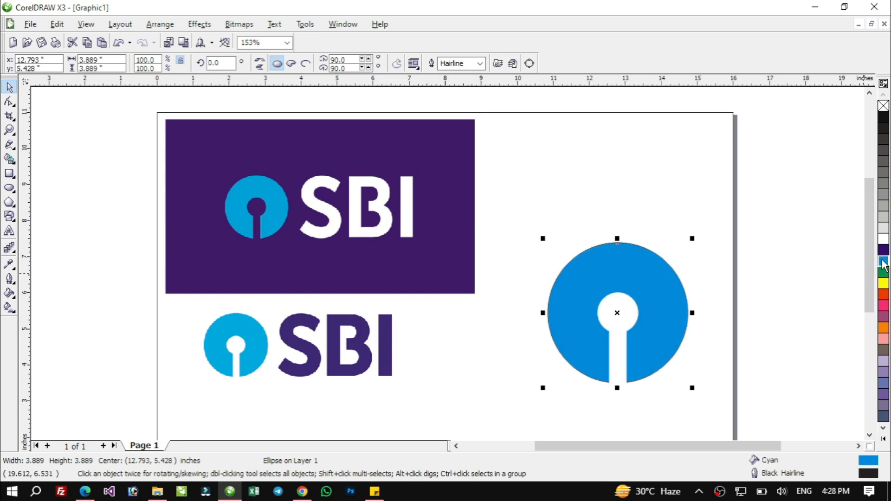
pyautogui.click(788, 293)
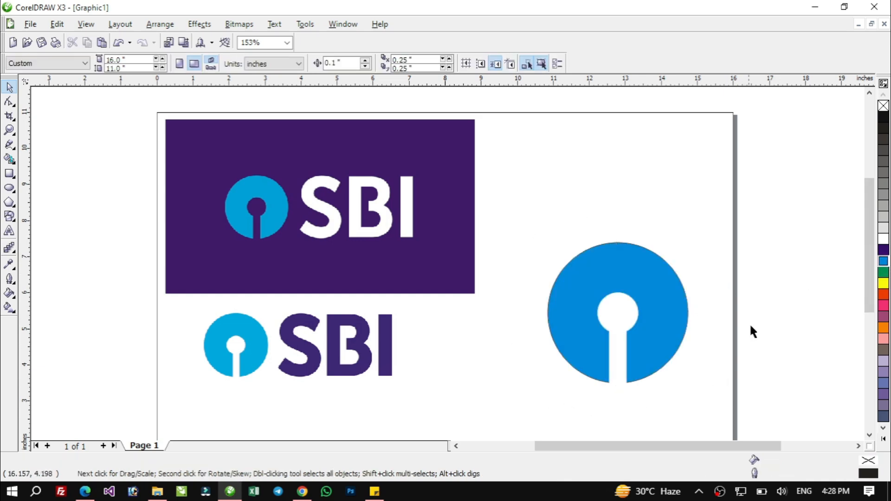
pyautogui.click(661, 296)
pyautogui.moveTo(663, 299); pyautogui.dragTo(685, 203)
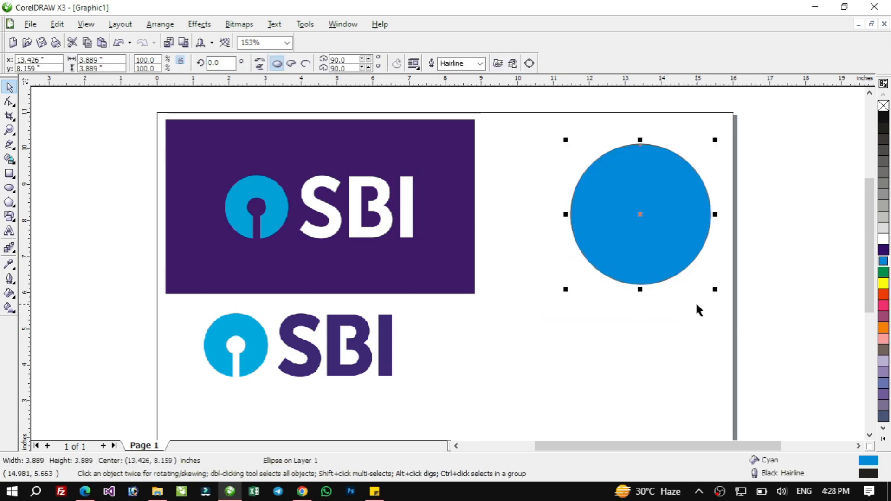
pyautogui.hotkey('ctrl', 'z')
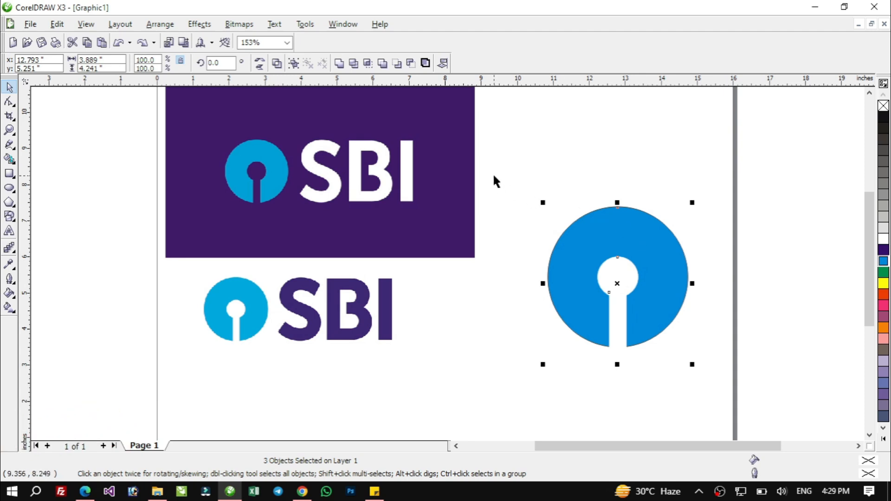
# Step: Trim the large circle with the small circle and rectangle, and move the resulting keyhole emblem up off the cutting shapes
pyautogui.moveTo(493, 176); pyautogui.dragTo(744, 407)
pyautogui.click(165, 26)
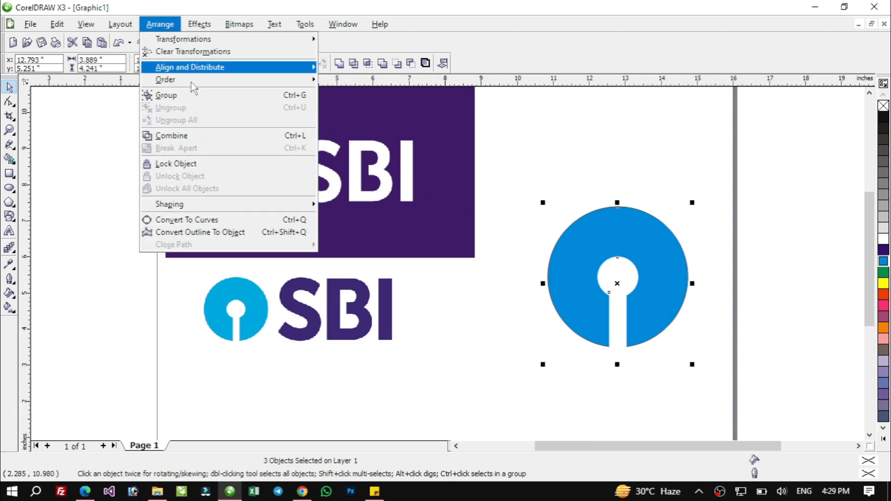
pyautogui.moveTo(195, 206)
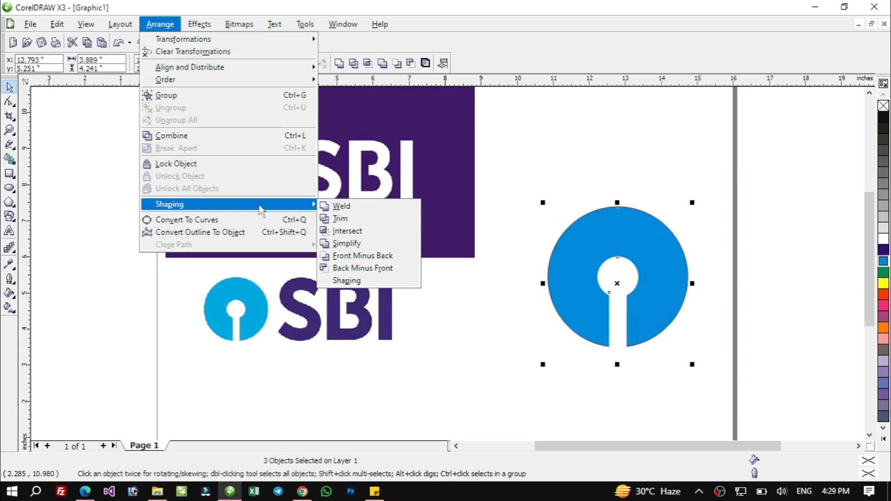
pyautogui.click(348, 222)
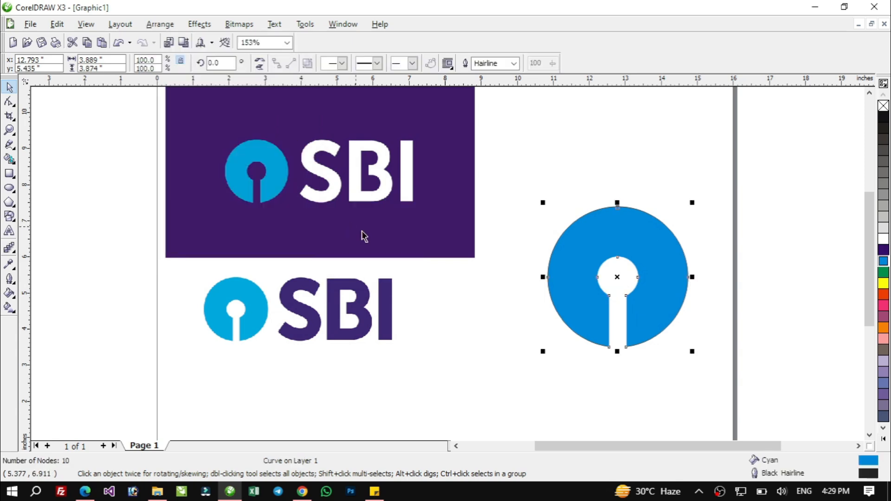
pyautogui.moveTo(587, 243); pyautogui.dragTo(543, 160)
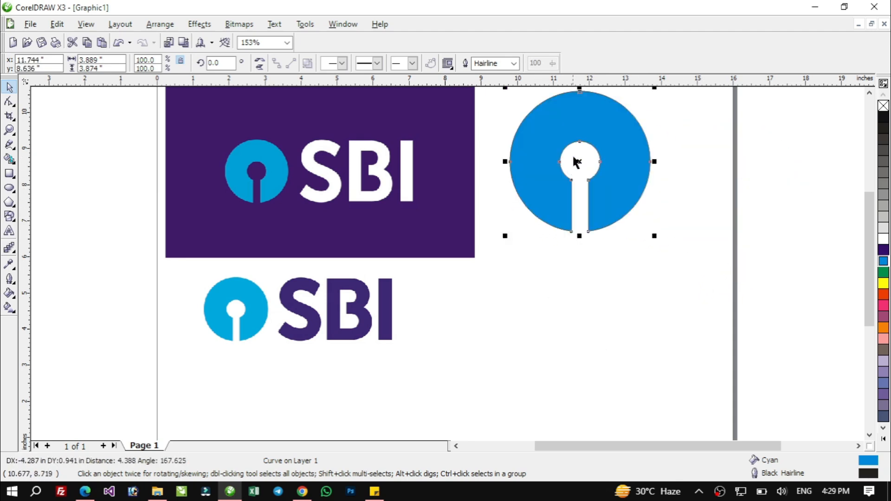
# Step: Fill the leftover small circle and rectangle with green and move them slightly aside
pyautogui.click(675, 287)
pyautogui.moveTo(720, 246); pyautogui.dragTo(498, 436)
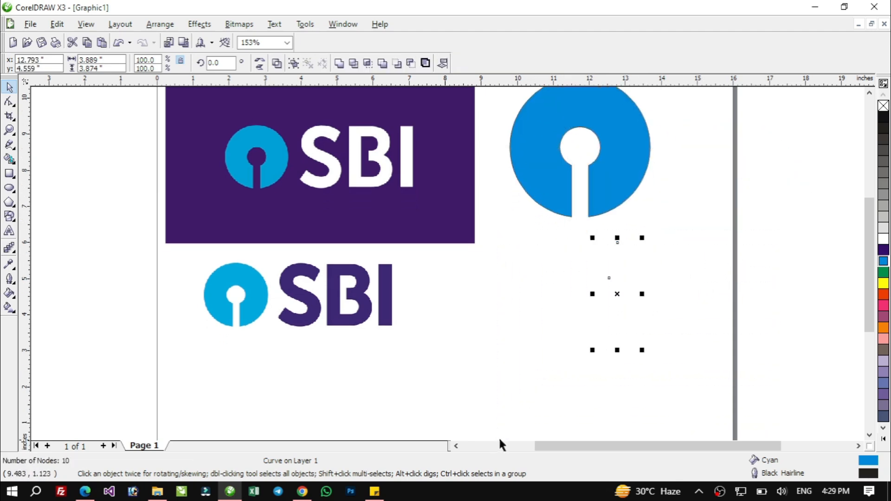
pyautogui.click(883, 249)
pyautogui.click(883, 272)
pyautogui.moveTo(619, 263); pyautogui.dragTo(643, 271)
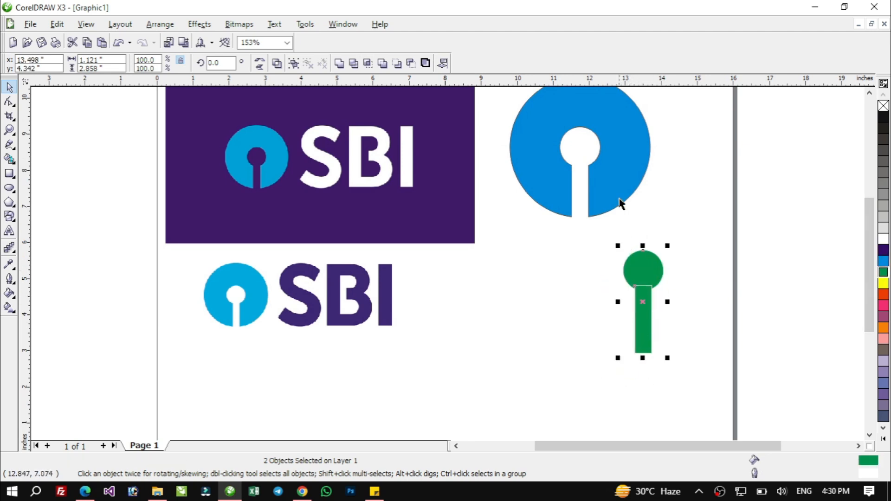
# Step: Move the blue keyhole emblem down beside the white-background SBI logo and delete the green circle and rectangle
pyautogui.moveTo(621, 202); pyautogui.dragTo(548, 325)
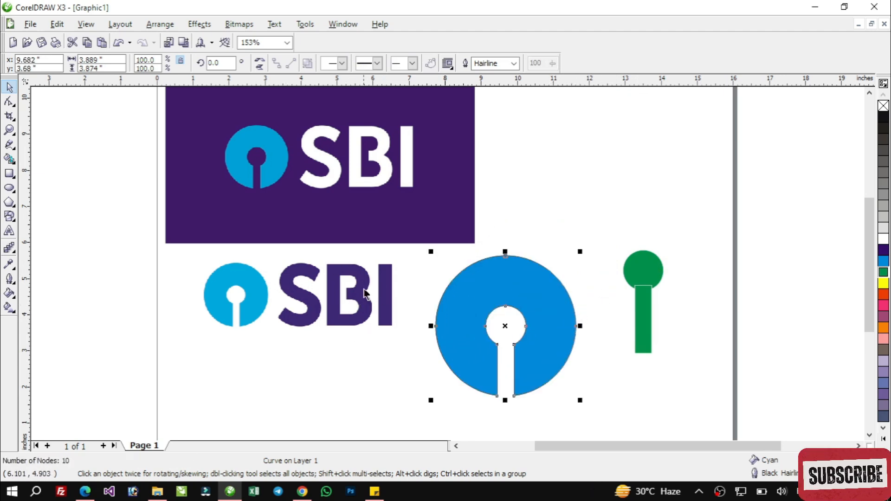
pyautogui.moveTo(735, 223); pyautogui.dragTo(601, 383)
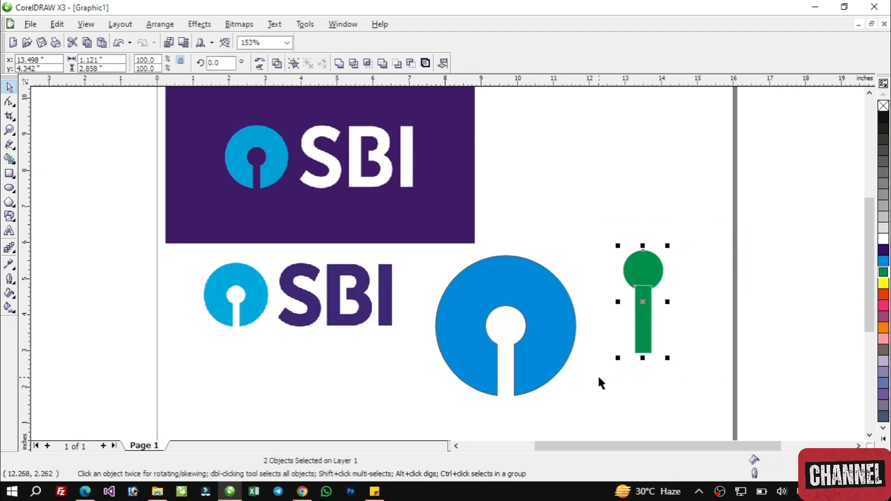
pyautogui.press('Delete')
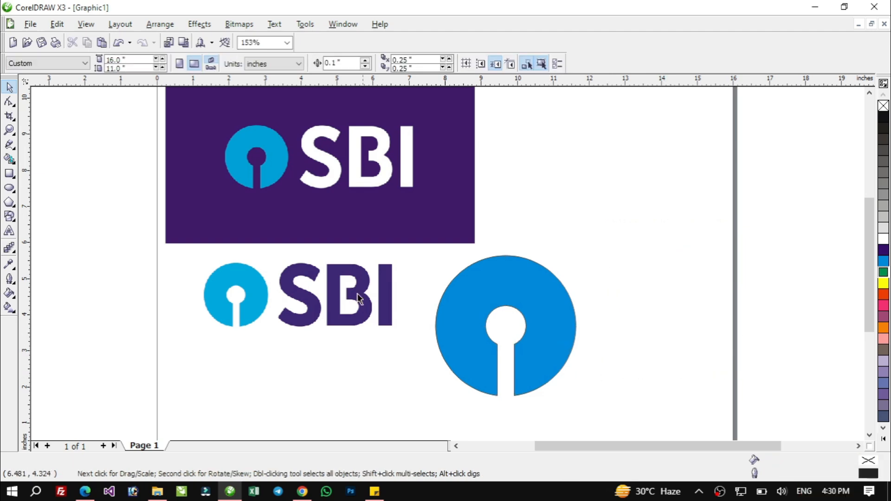
# Step: Add the artistic text "SBI" beside the blue keyhole emblem and enlarge it to about 290 pt, nearly matching the emblem's height
pyautogui.click(10, 231)
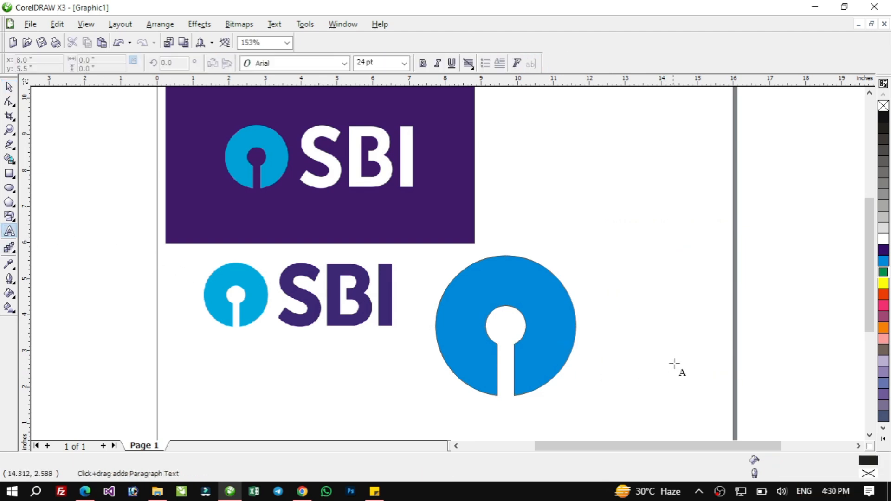
pyautogui.click(632, 318)
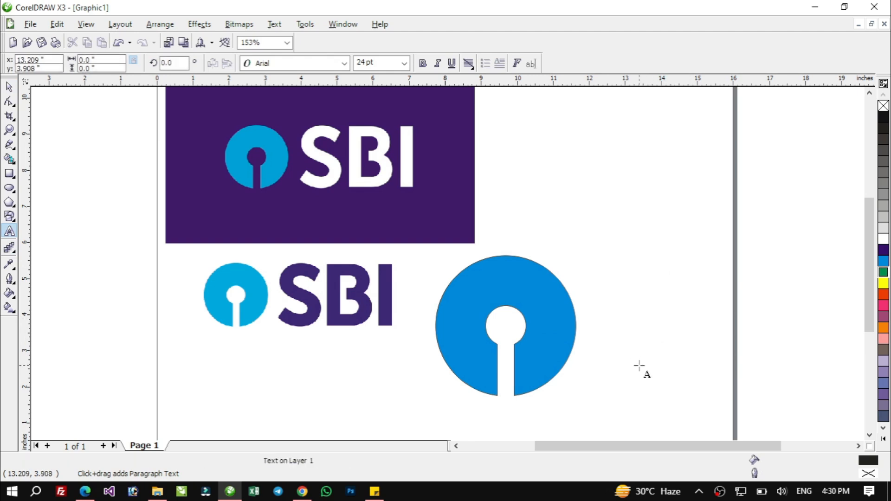
pyautogui.write('SBI')
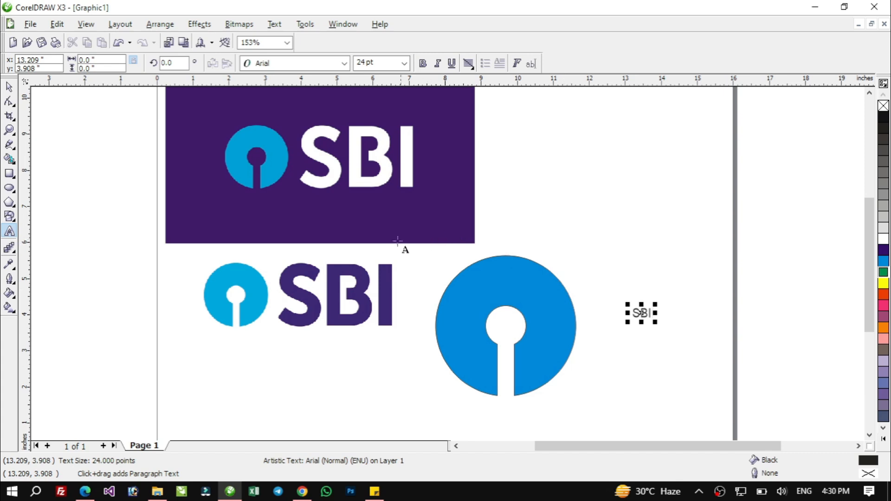
pyautogui.click(9, 88)
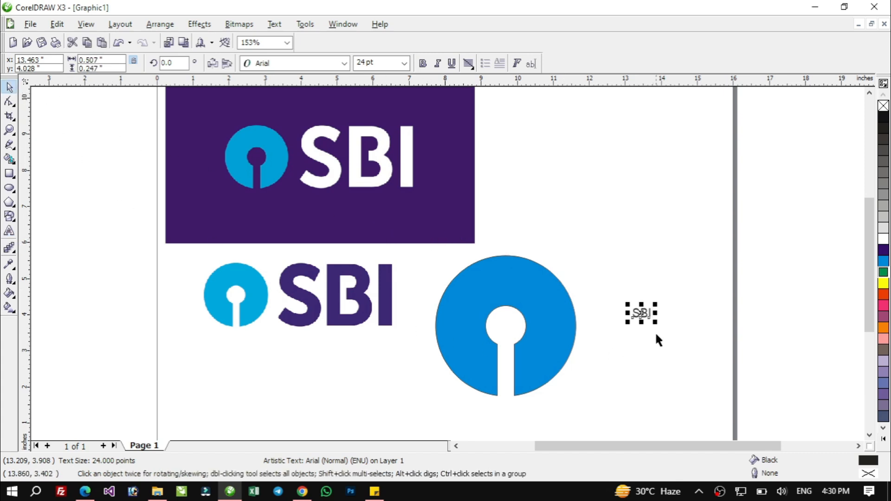
pyautogui.moveTo(656, 325); pyautogui.dragTo(825, 423)
pyautogui.moveTo(738, 348); pyautogui.dragTo(694, 326)
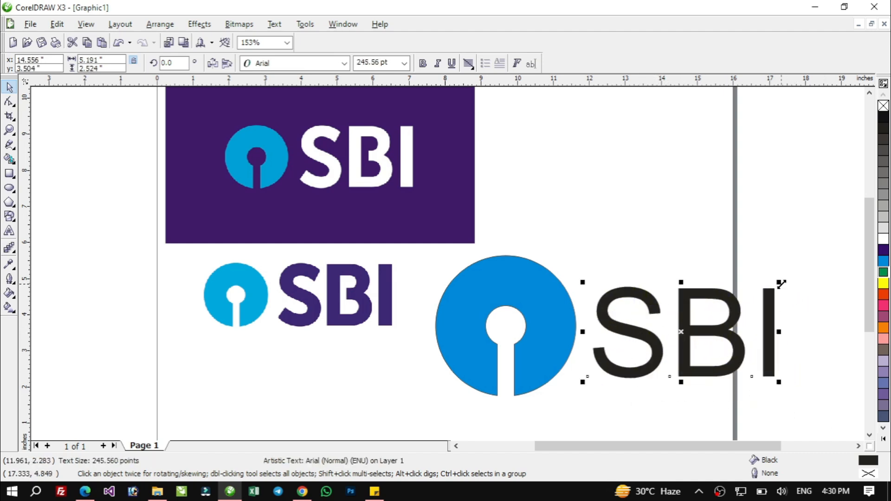
pyautogui.moveTo(781, 284); pyautogui.dragTo(817, 266)
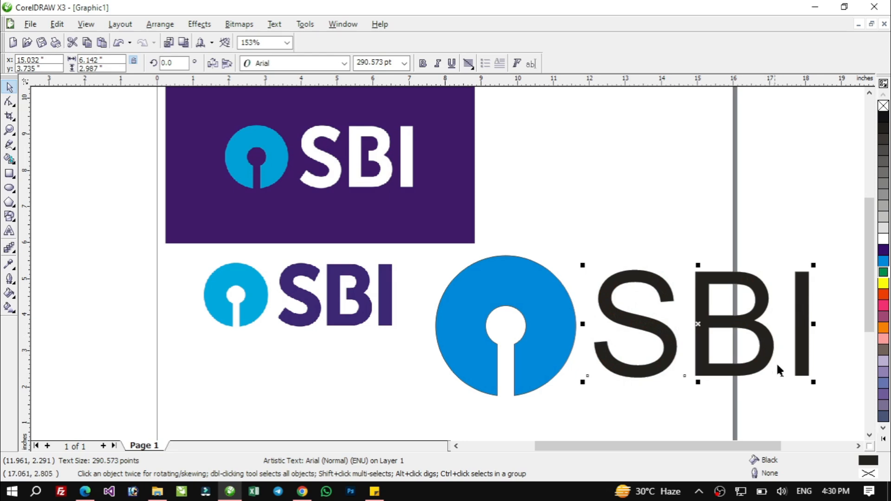
# Step: Fill the new SBI text with Blue and set its font to Arial Black
pyautogui.click(883, 251)
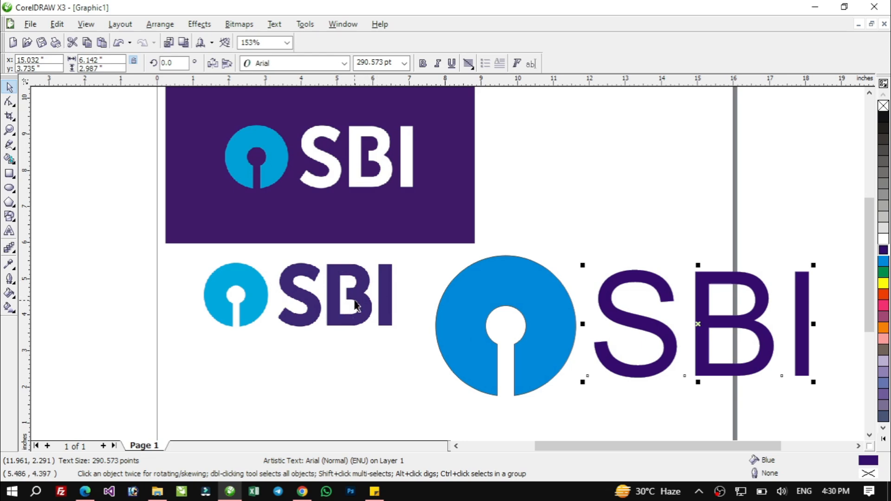
pyautogui.click(308, 63)
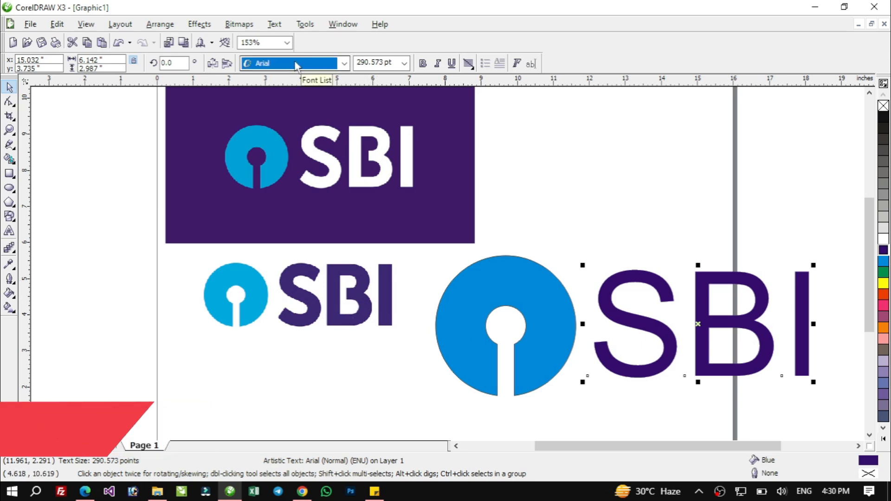
pyautogui.click(298, 66)
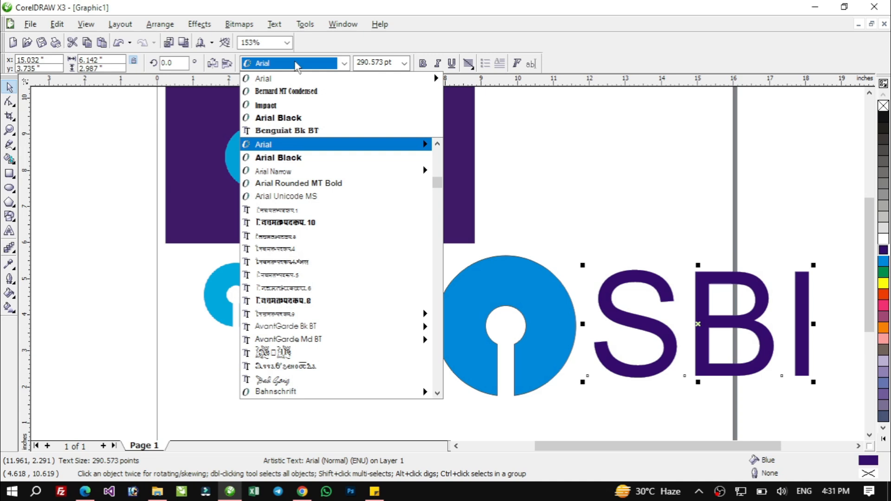
pyautogui.press('Down')
pyautogui.press('Down')
pyautogui.press('Down')
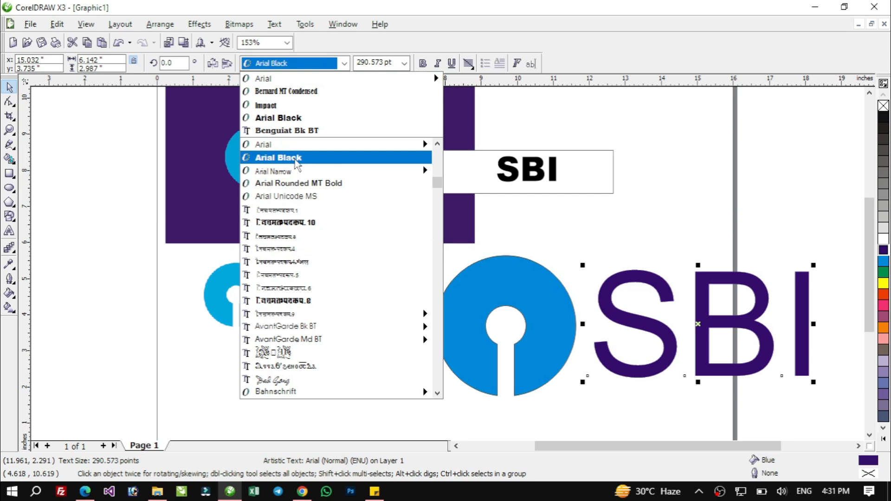
pyautogui.click(295, 160)
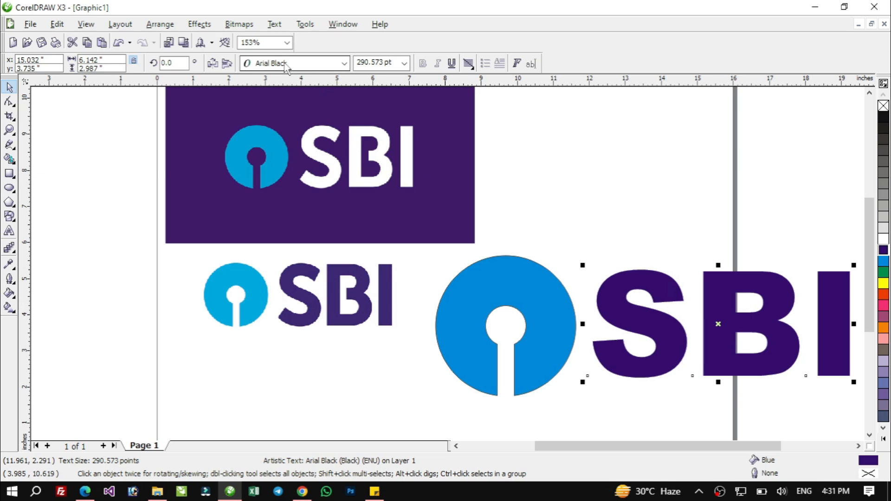
# Step: Scale the emblem and SBI text together to about 7.23 in wide and place them on the page below the white-background reference logo
pyautogui.keyDown('shift'); pyautogui.click(574, 345); pyautogui.keyUp('shift')
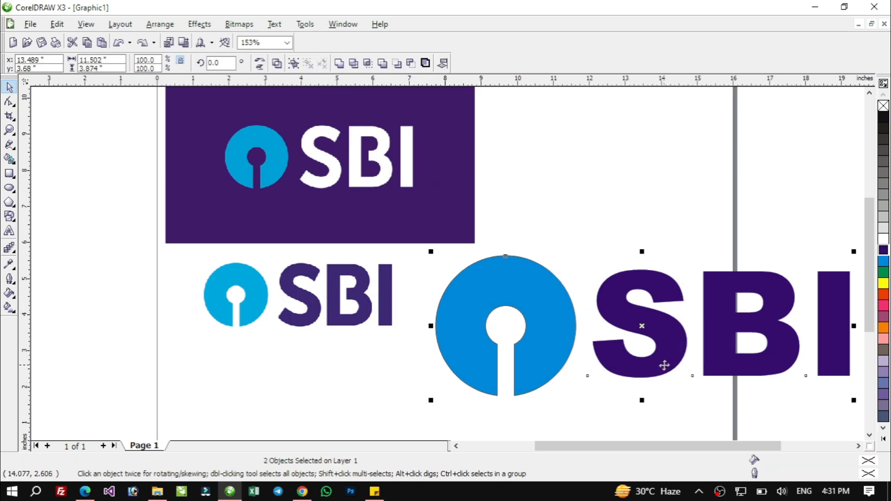
pyautogui.moveTo(660, 349); pyautogui.dragTo(462, 407)
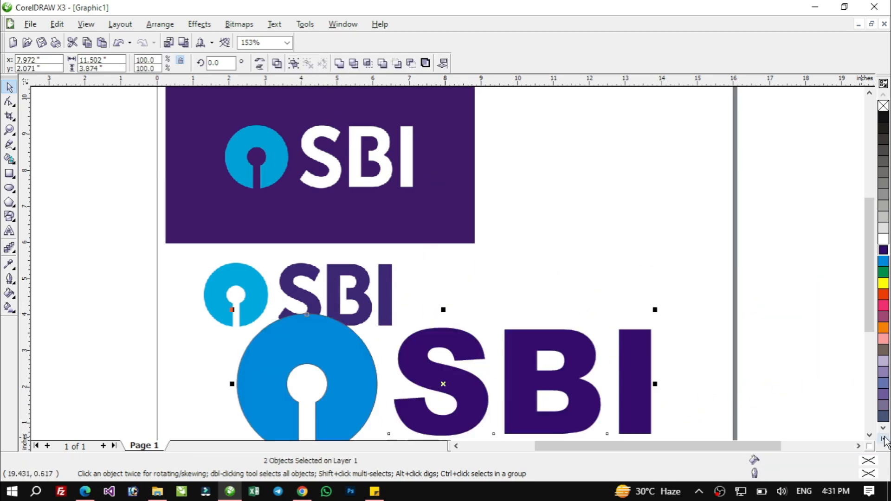
pyautogui.click(870, 436)
pyautogui.moveTo(523, 311); pyautogui.dragTo(703, 343)
pyautogui.moveTo(728, 412); pyautogui.dragTo(549, 384)
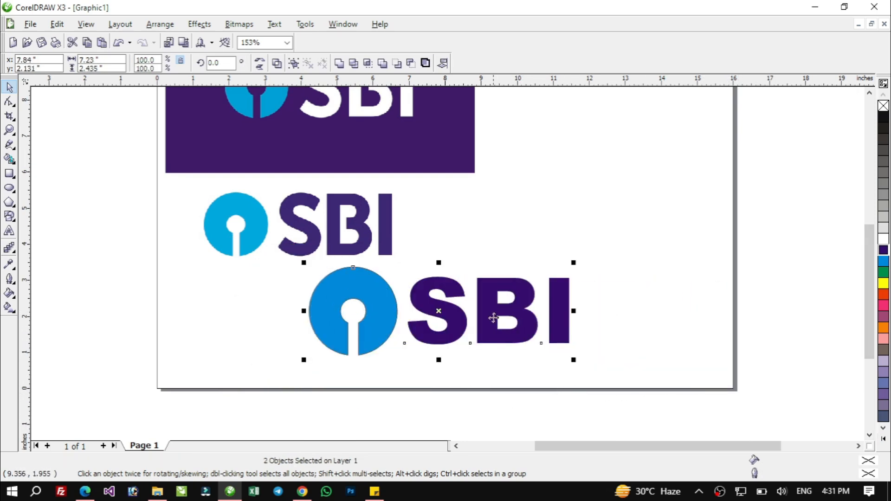
pyautogui.moveTo(493, 314); pyautogui.dragTo(619, 308)
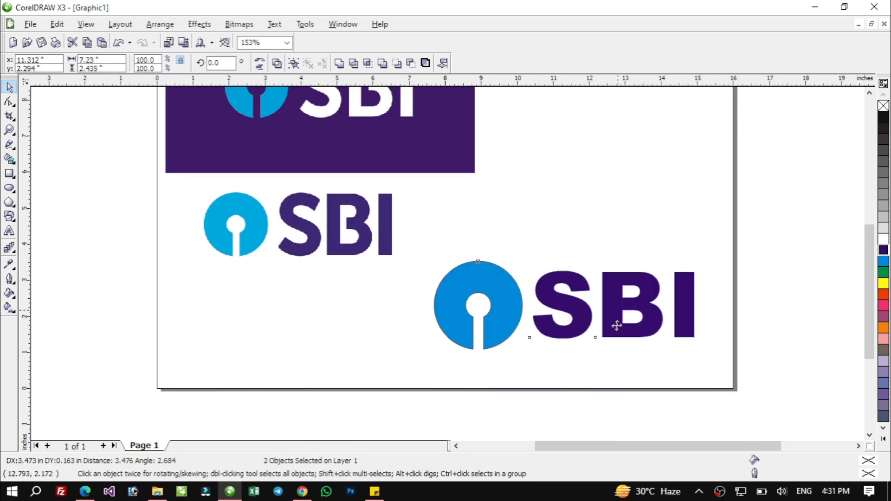
pyautogui.click(546, 369)
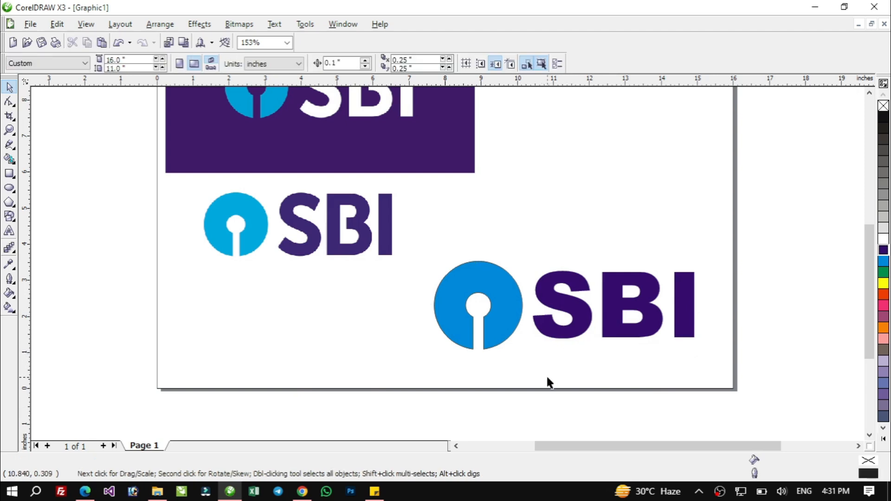
# Step: Align the keyhole emblem and the SBI text on their horizontal centre line
pyautogui.moveTo(778, 233); pyautogui.dragTo(408, 392)
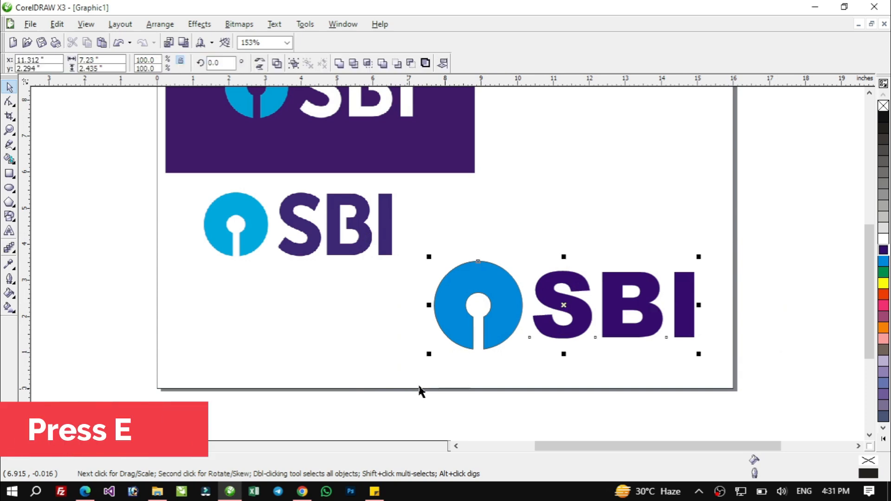
pyautogui.press('e')
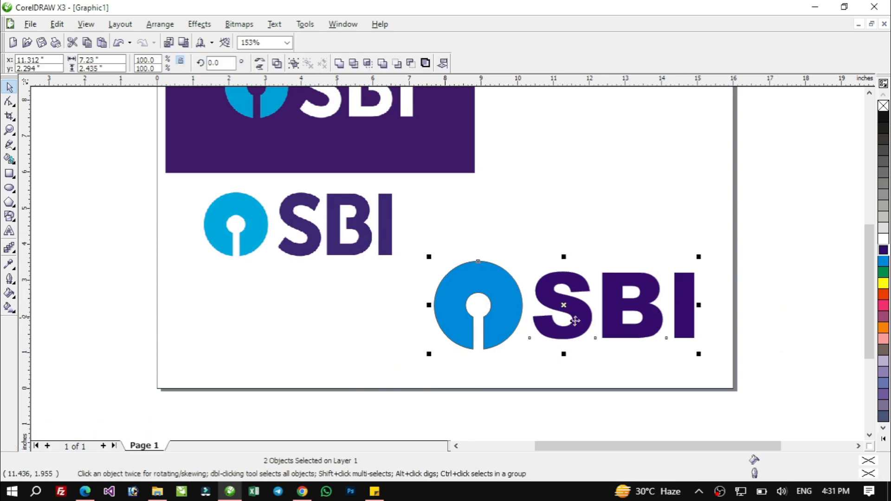
pyautogui.click(609, 388)
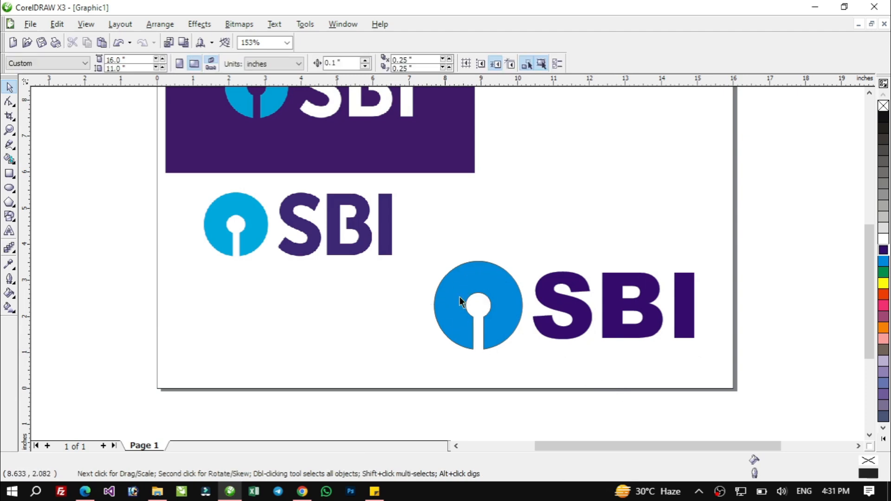
# Step: Remove the outline from the blue keyhole emblem
pyautogui.click(503, 294)
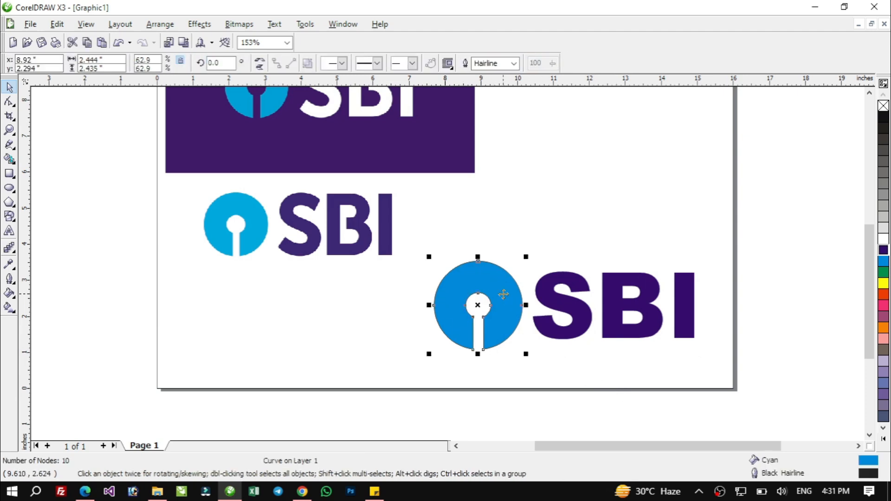
pyautogui.click(883, 105)
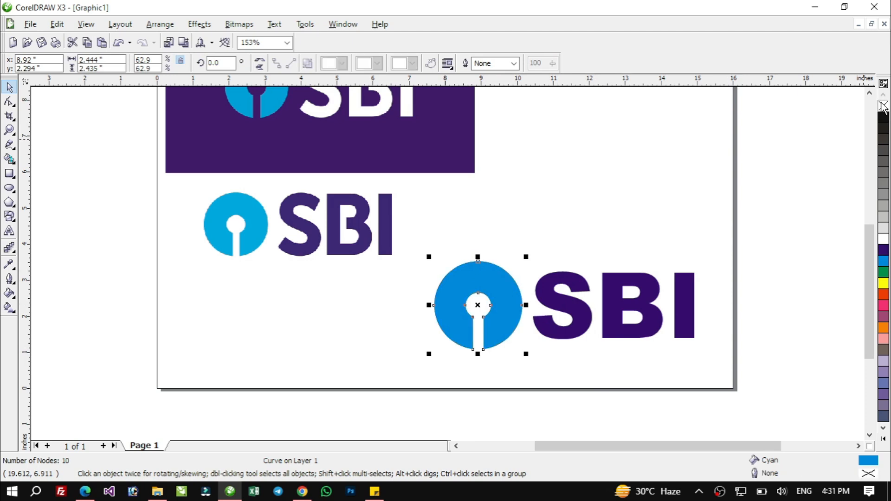
pyautogui.click(763, 362)
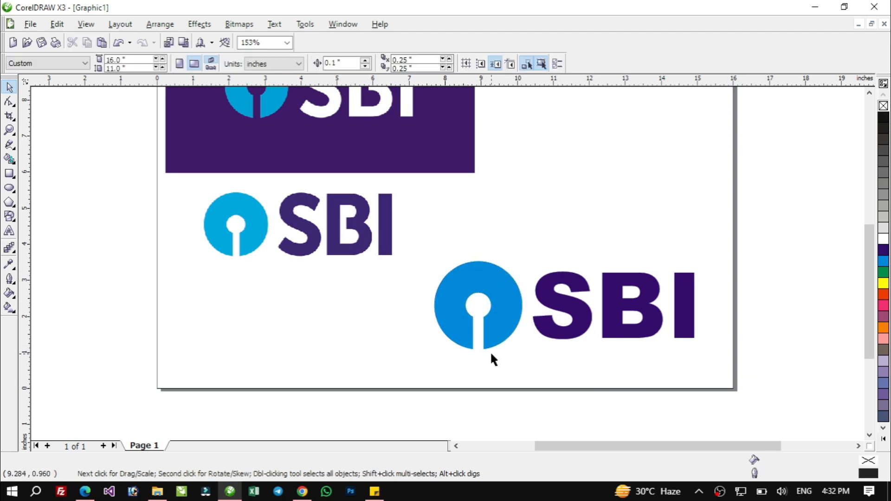
# Step: Enlarge the emblem and SBI text together to about 8.6 in wide and position them near the page's lower-right corner
pyautogui.moveTo(765, 225); pyautogui.dragTo(382, 364)
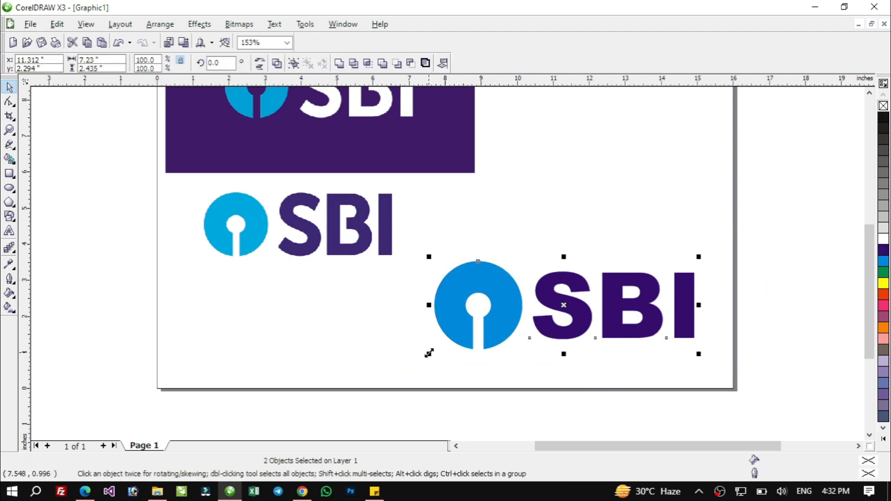
pyautogui.moveTo(431, 349); pyautogui.dragTo(379, 375)
pyautogui.moveTo(676, 330); pyautogui.dragTo(687, 338)
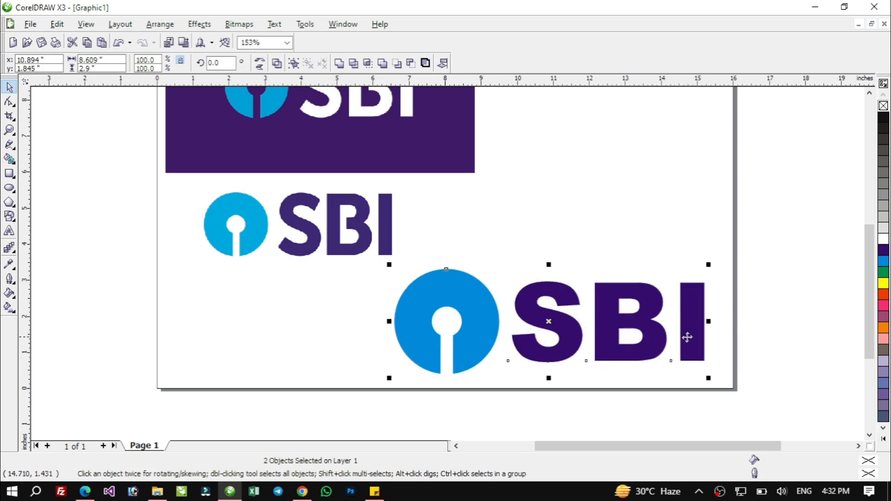
pyautogui.click(668, 222)
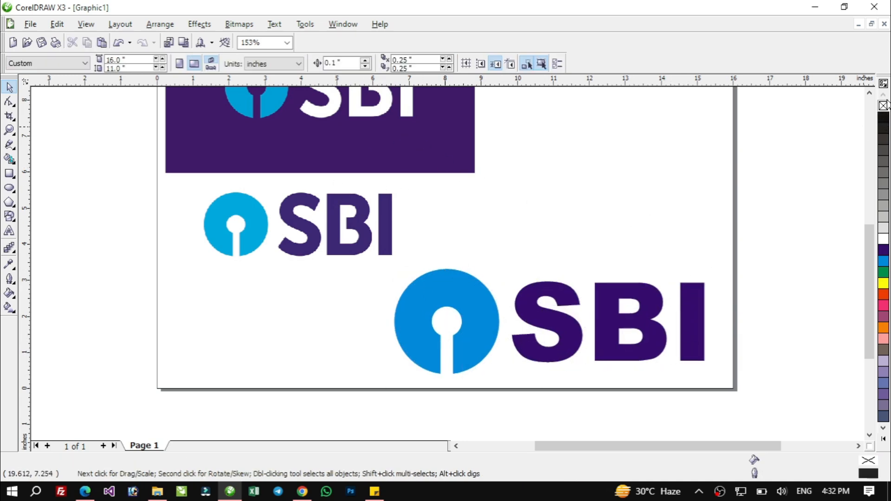
# Step: Draw a rectangle about 8.9 by 3.5 in above the new logo and fill it with Blue
pyautogui.click(869, 93)
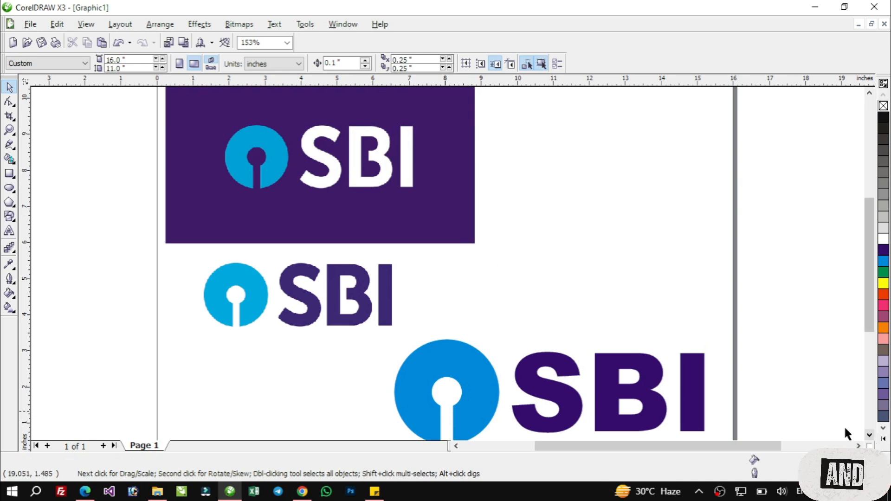
pyautogui.click(9, 174)
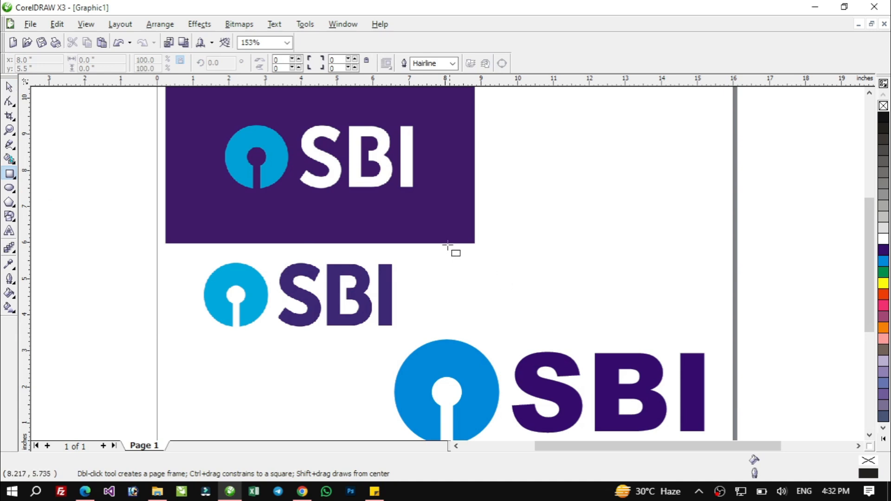
pyautogui.moveTo(408, 216); pyautogui.dragTo(730, 342)
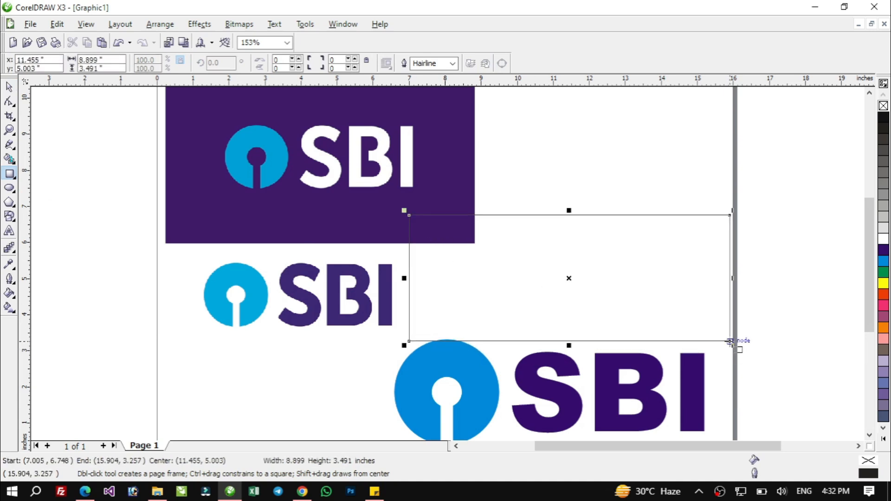
pyautogui.click(10, 87)
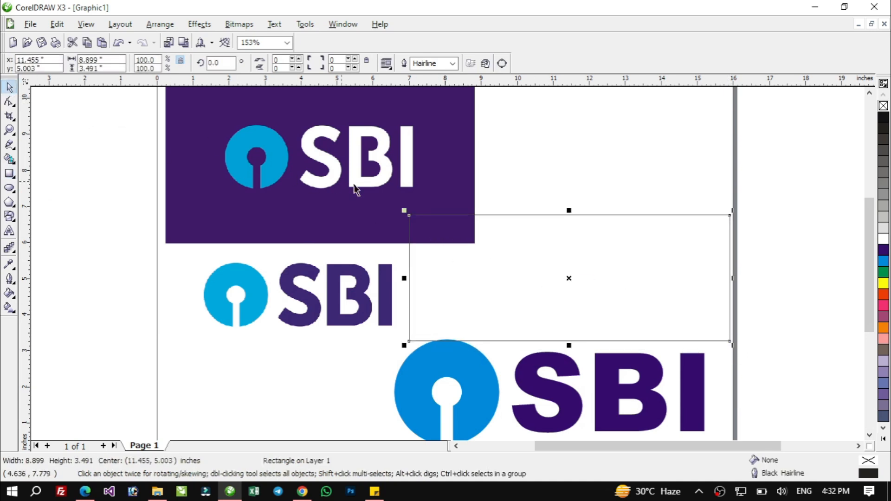
pyautogui.click(884, 250)
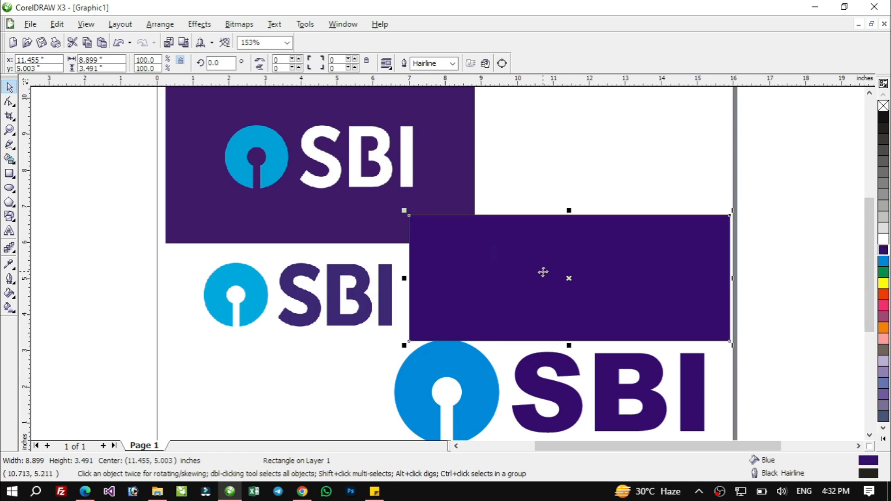
# Step: Move both reference logo images left toward the page edge, and shift the new dark rectangle up away from the new logo
pyautogui.click(332, 169)
pyautogui.moveTo(404, 175); pyautogui.dragTo(267, 171)
pyautogui.click(338, 301)
pyautogui.moveTo(337, 300); pyautogui.dragTo(174, 290)
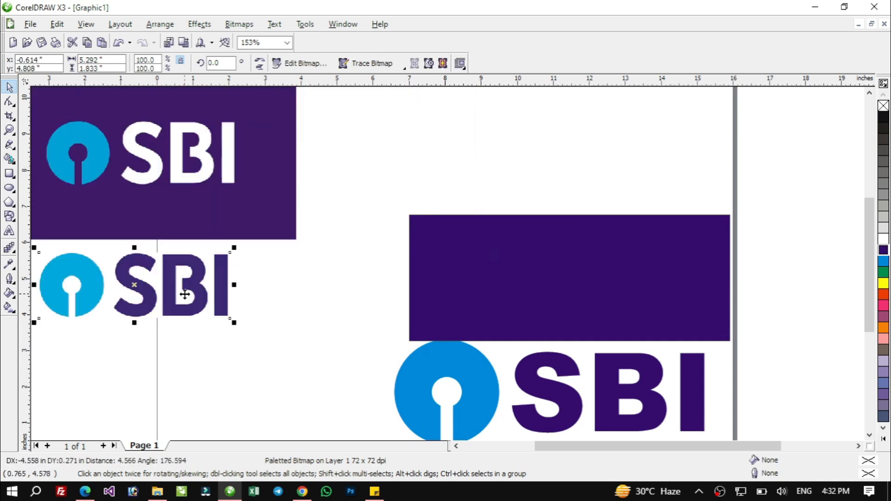
pyautogui.moveTo(536, 271); pyautogui.dragTo(519, 181)
# Step: Place a copy of the emblem and SBI text on the dark rectangle, with the emblem vertically centred near its left end
pyautogui.click(480, 379)
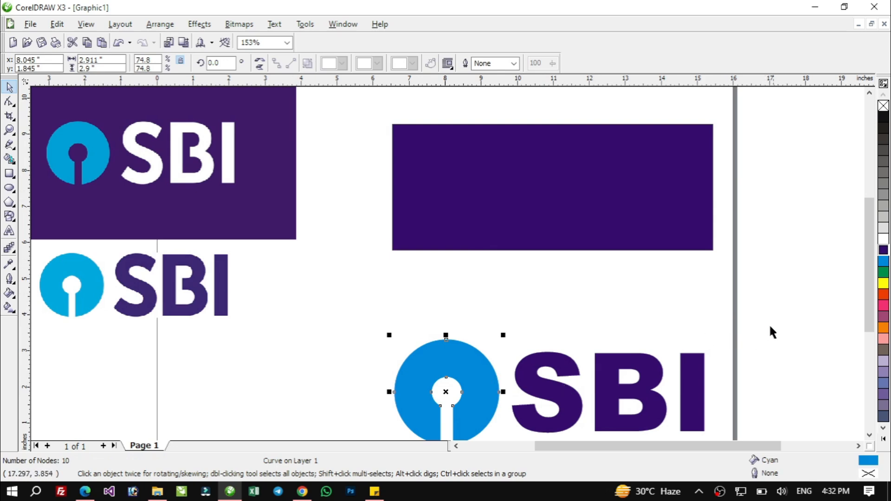
pyautogui.moveTo(779, 309); pyautogui.dragTo(380, 447)
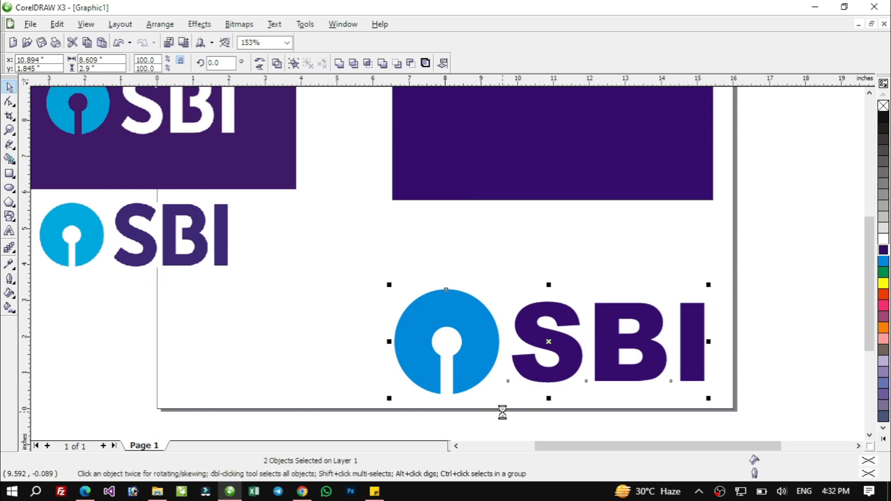
pyautogui.moveTo(480, 349); pyautogui.dragTo(488, 135)
pyautogui.scroll(2, 539, 310)
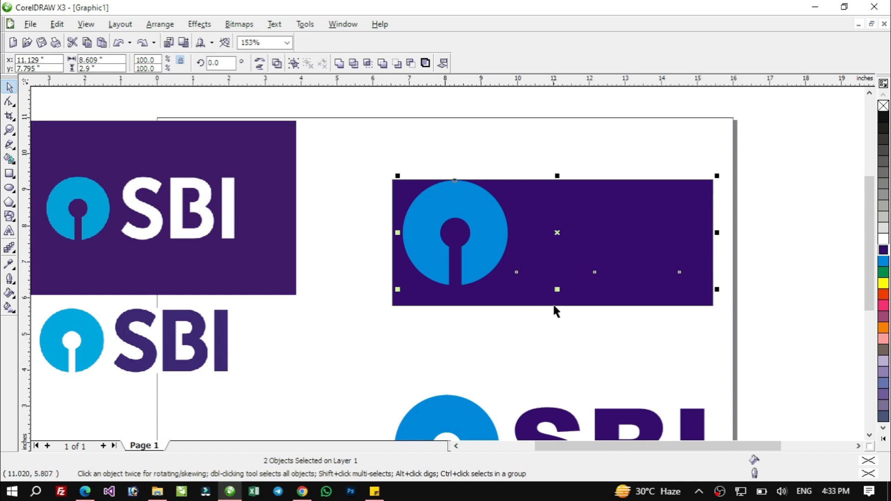
pyautogui.moveTo(488, 238); pyautogui.dragTo(484, 245)
pyautogui.click(645, 241)
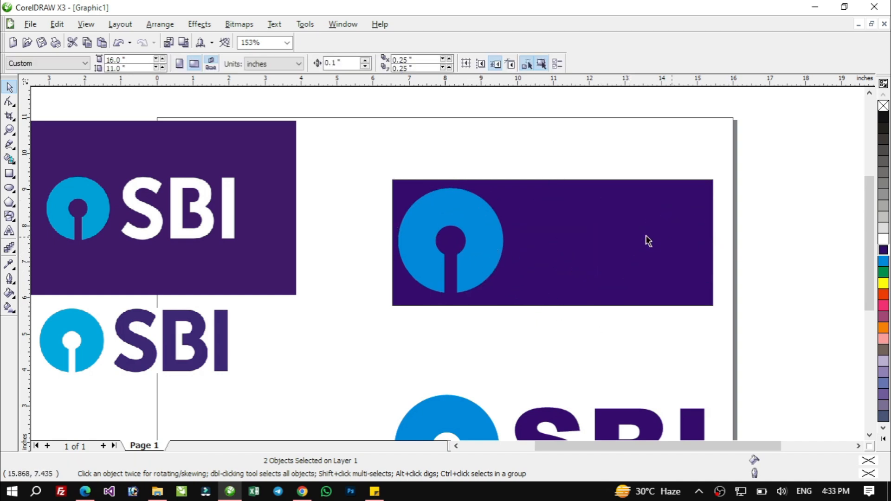
# Step: Fill the SBI text on the dark purple rectangle with White
pyautogui.click(688, 189)
pyautogui.click(628, 242)
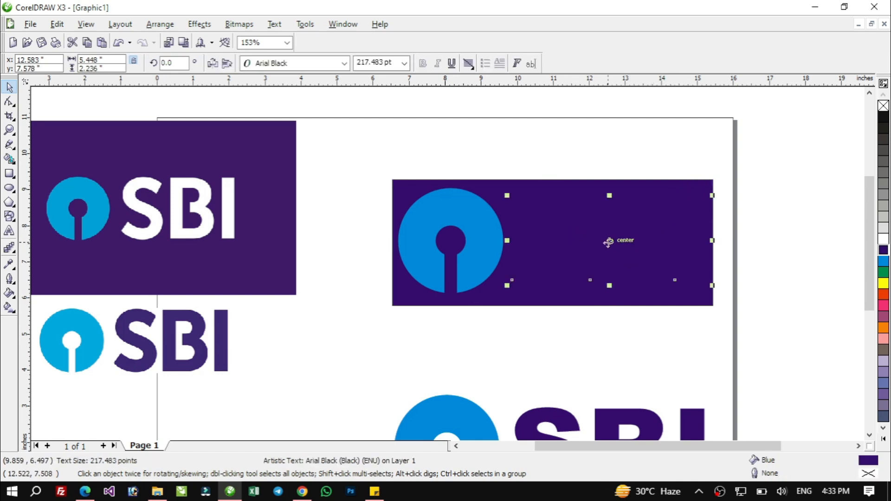
pyautogui.click(883, 243)
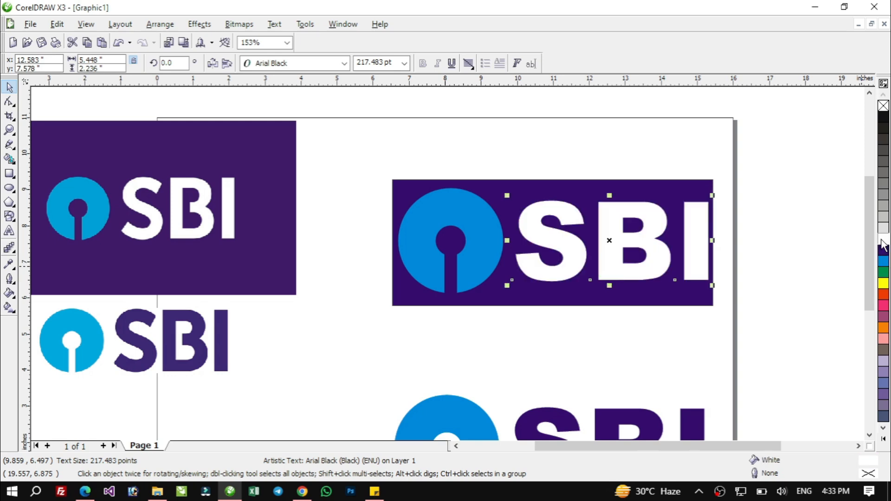
pyautogui.click(771, 278)
# Step: Enlarge the dark rectangle from its upper-left and lower-right corners to about 12 by 4.7 in, leaving a margin around the emblem and text
pyautogui.click(395, 182)
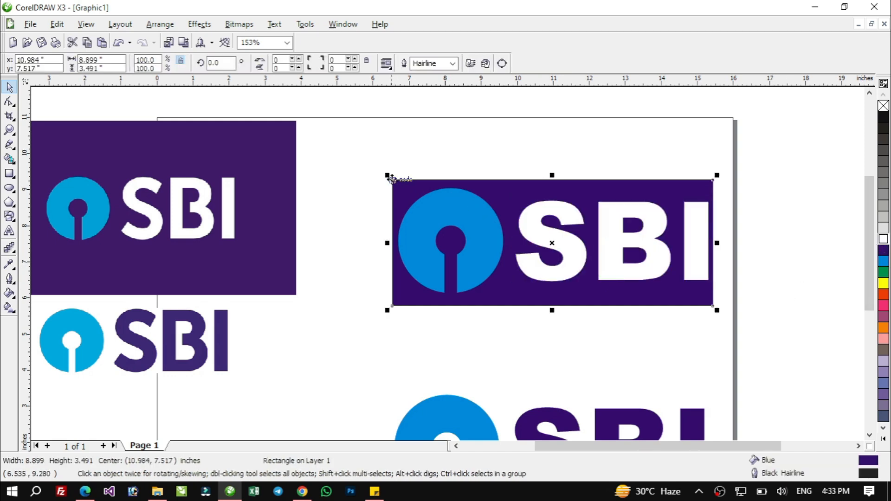
pyautogui.moveTo(388, 176); pyautogui.dragTo(340, 127)
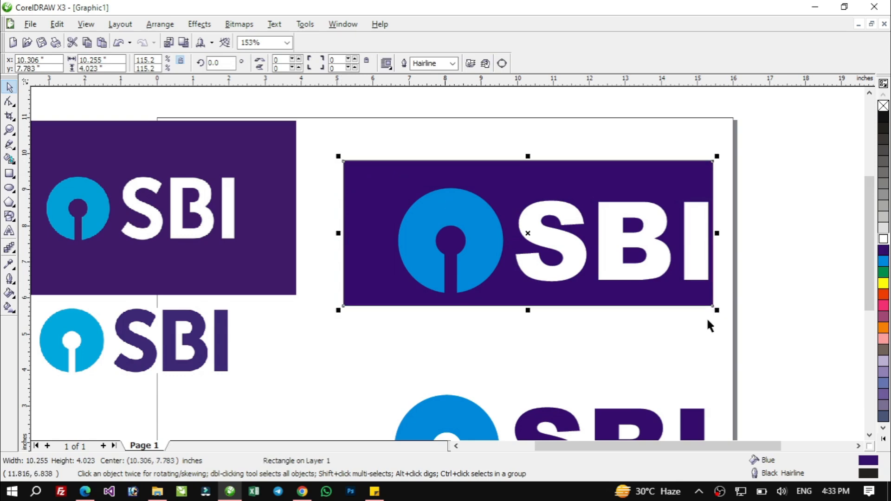
pyautogui.moveTo(716, 310); pyautogui.dragTo(784, 366)
pyautogui.moveTo(831, 133); pyautogui.dragTo(316, 360)
pyautogui.click(363, 371)
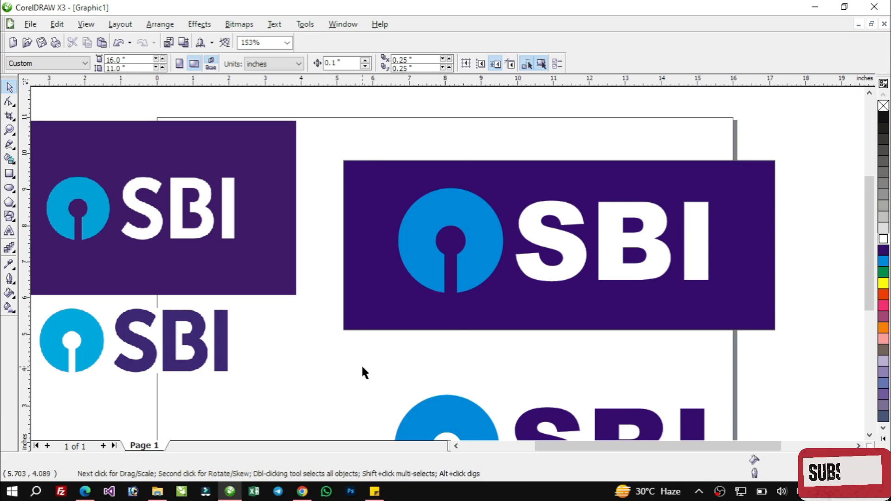
pyautogui.scroll(-1, 363, 371)
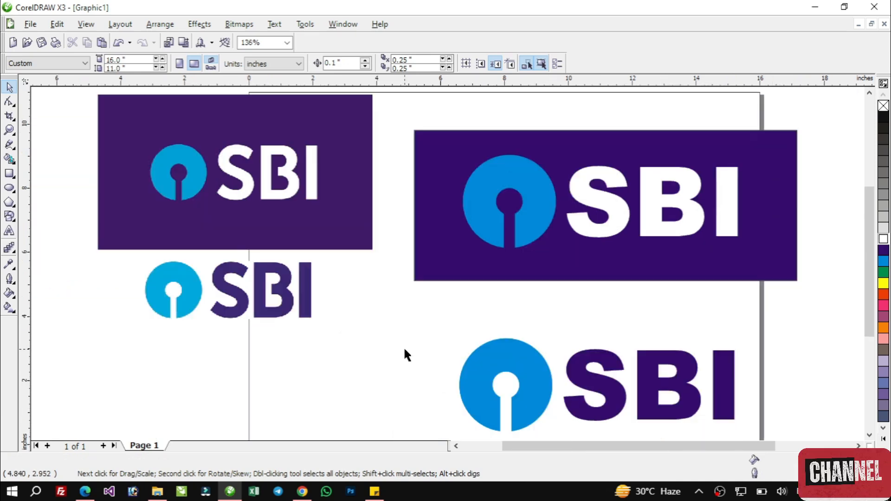